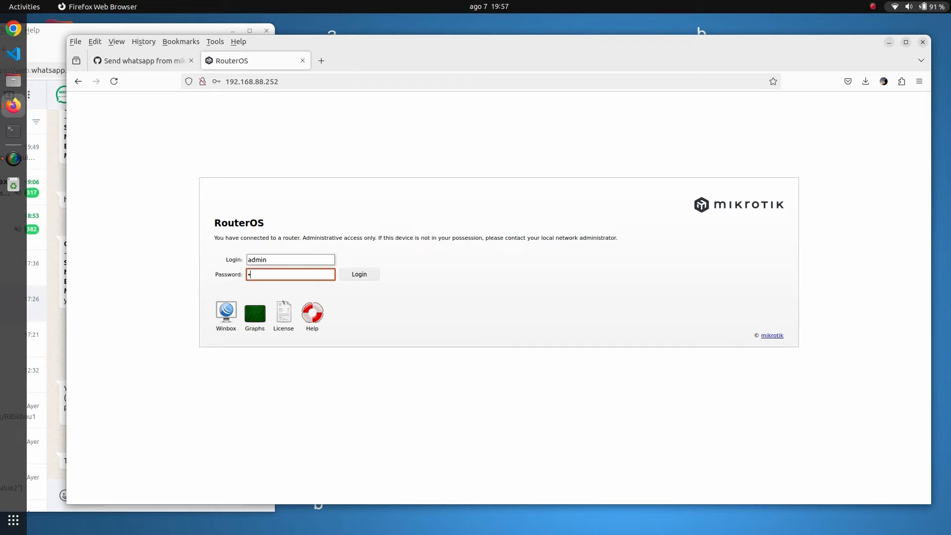
Log in to the RouterOS web interface with the account password and decline saving the credentials in the browser
type("••••••")
key("Return")
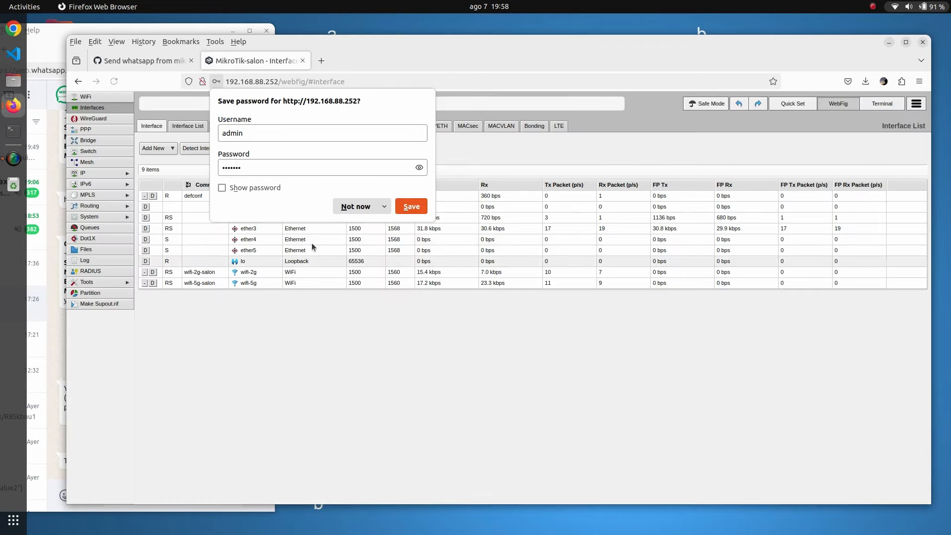
left_click(355, 206)
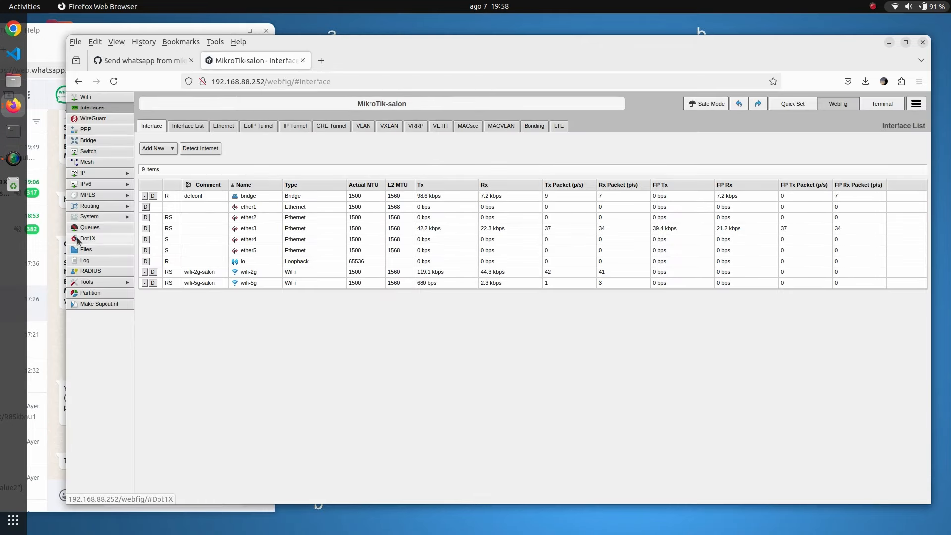
Add a new system script named send_whatsapp with Don't Require Permissions enabled
left_click(76, 221)
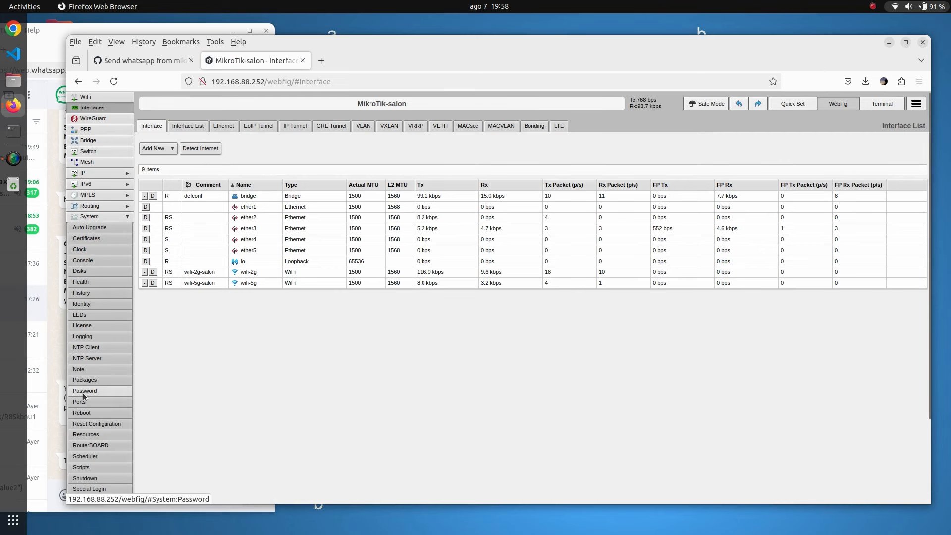
left_click(120, 468)
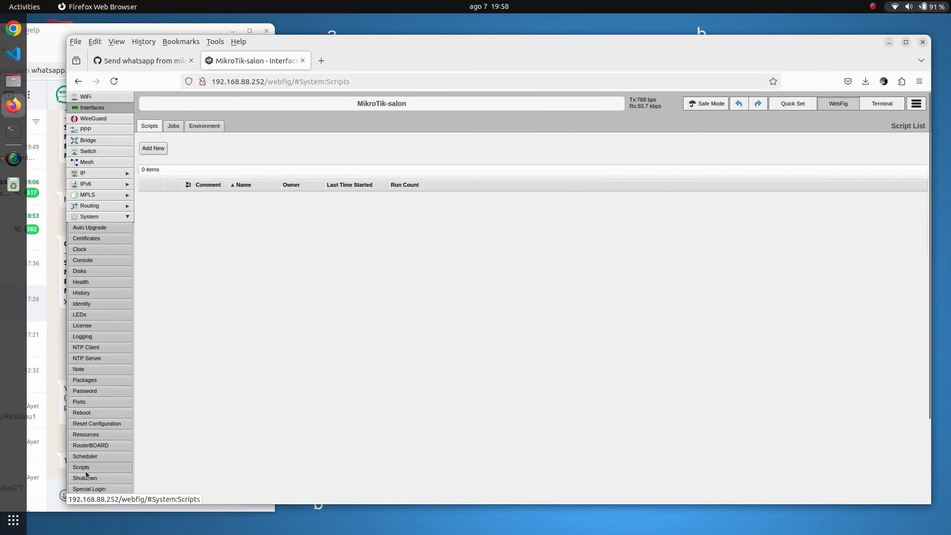
left_click(157, 149)
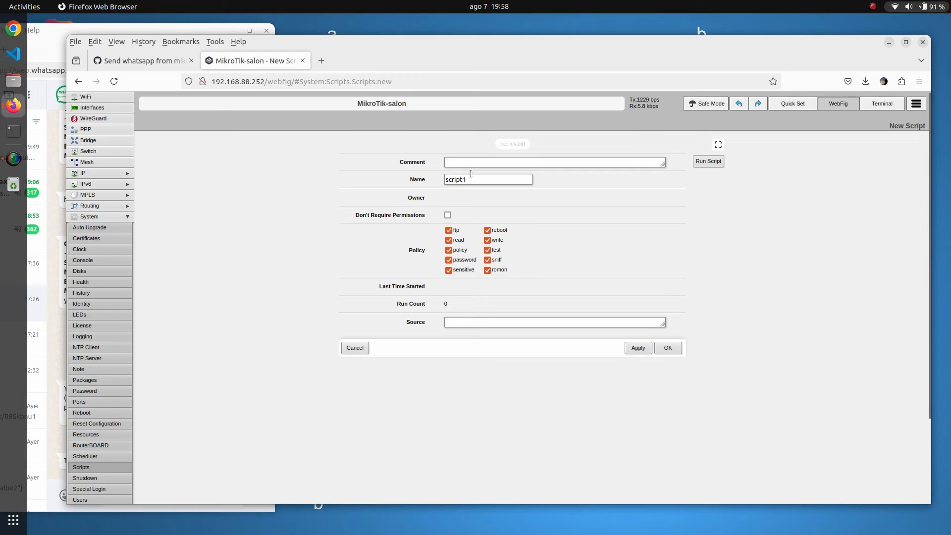
left_click_drag(472, 176, 427, 177)
type("send_whatsapp")
left_click(448, 215)
Expand the new script form to full width and enlarge its Source box
left_click_drag(662, 323, 681, 437)
left_click(719, 144)
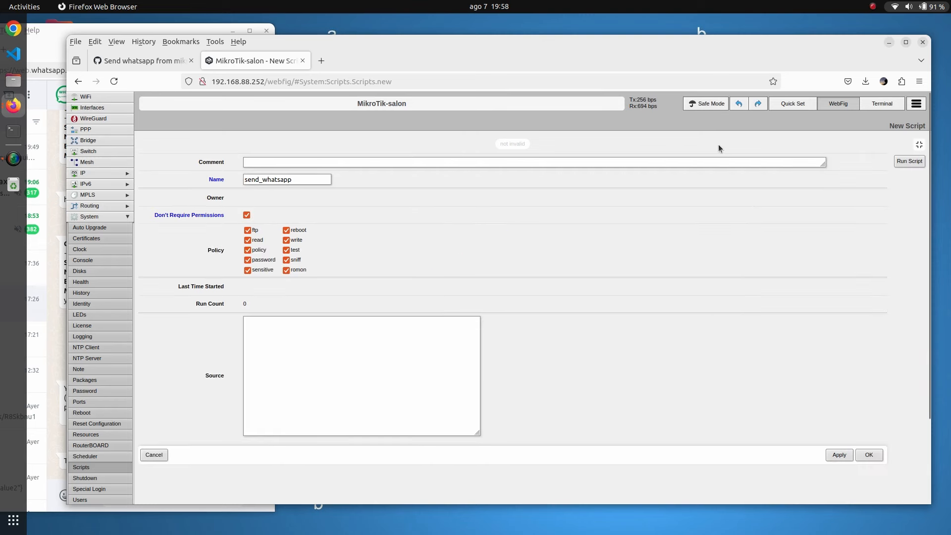
left_click_drag(476, 432, 716, 461)
Copy the personal WhatsApp notification script, lines 10 to 27 of the GitHub gist, into the new script's source
left_click(131, 59)
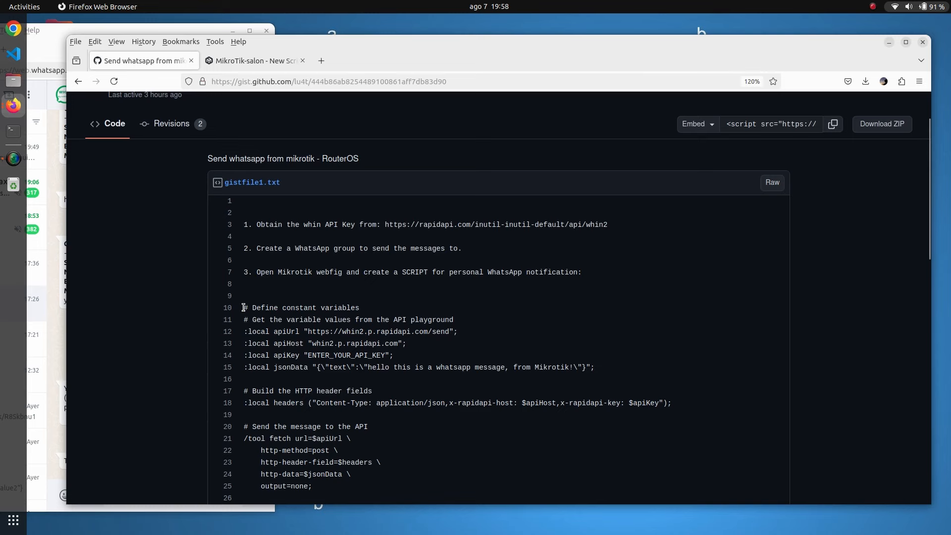
left_click_drag(244, 308, 438, 334)
right_click(428, 334)
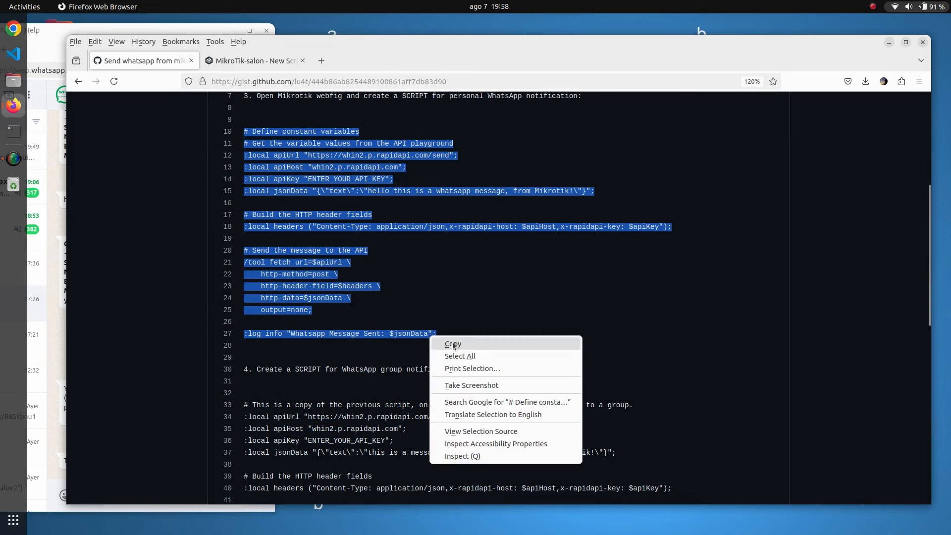
left_click(444, 343)
left_click(251, 62)
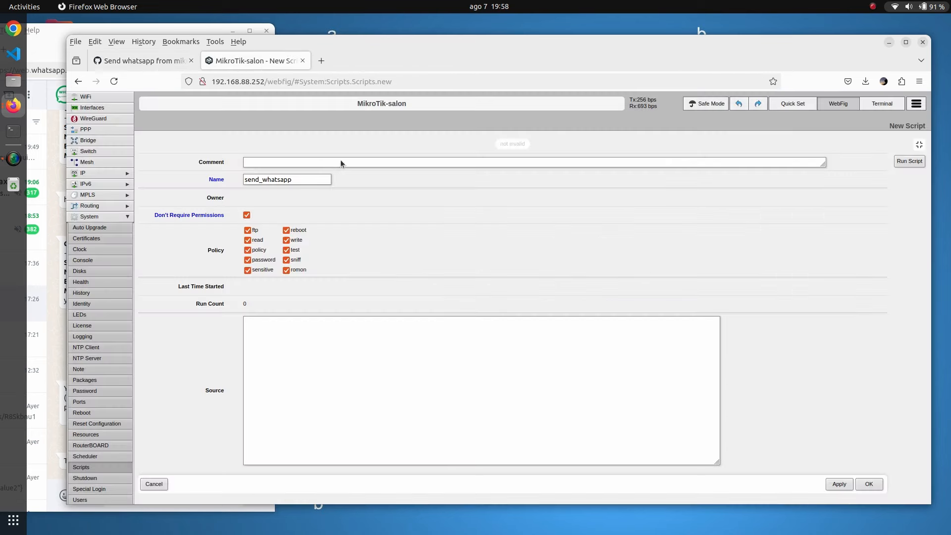
left_click(338, 345)
key("ctrl+v")
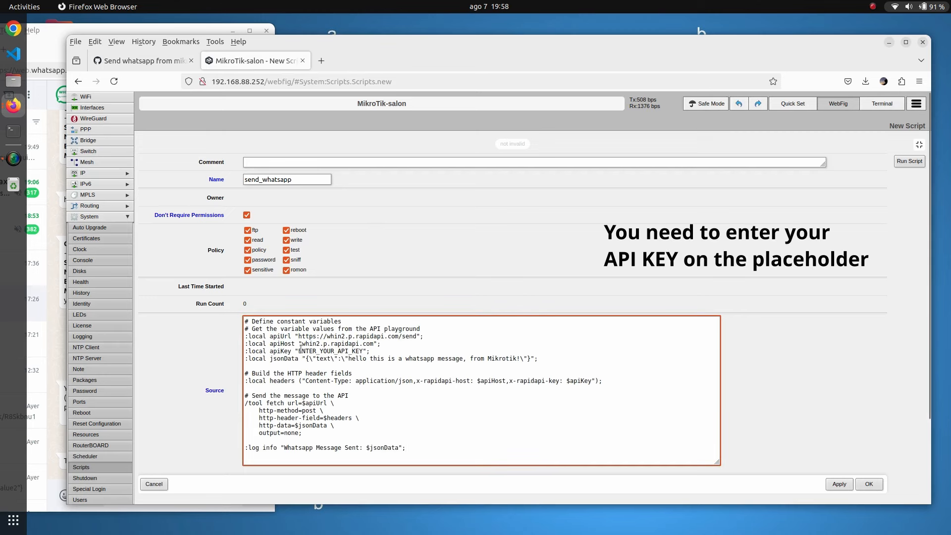
Open the whin API page on RapidAPI from the link in the gist to obtain the value for the ENTER_YOUR_API_KEY placeholder
left_click_drag(299, 353, 359, 349)
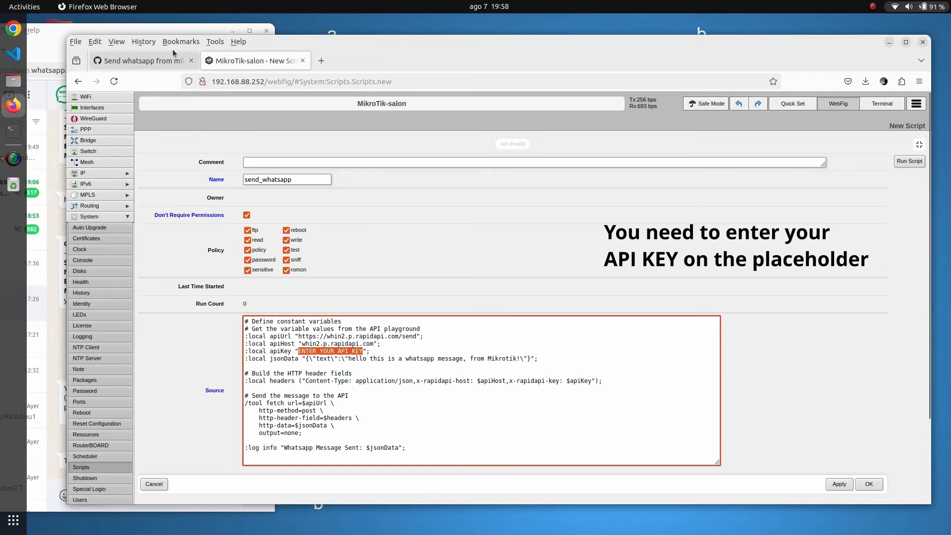
left_click(147, 61)
scroll(451, 255, "up", 4)
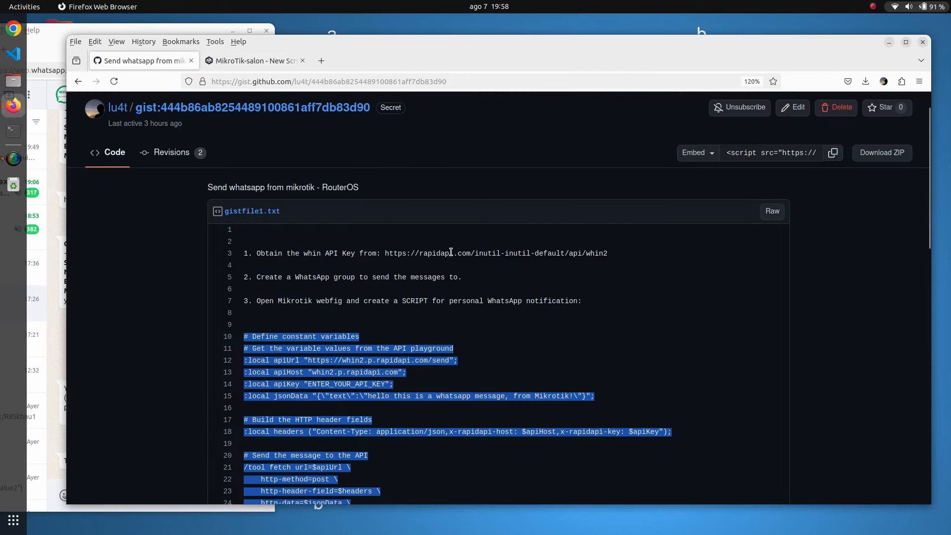
left_click(387, 252)
mouse_move(386, 253)
left_mouse_down()
mouse_move(614, 253)
mouse_move(385, 252)
left_mouse_up()
right_click(586, 255)
key("Escape")
right_click(407, 253)
left_click(452, 283)
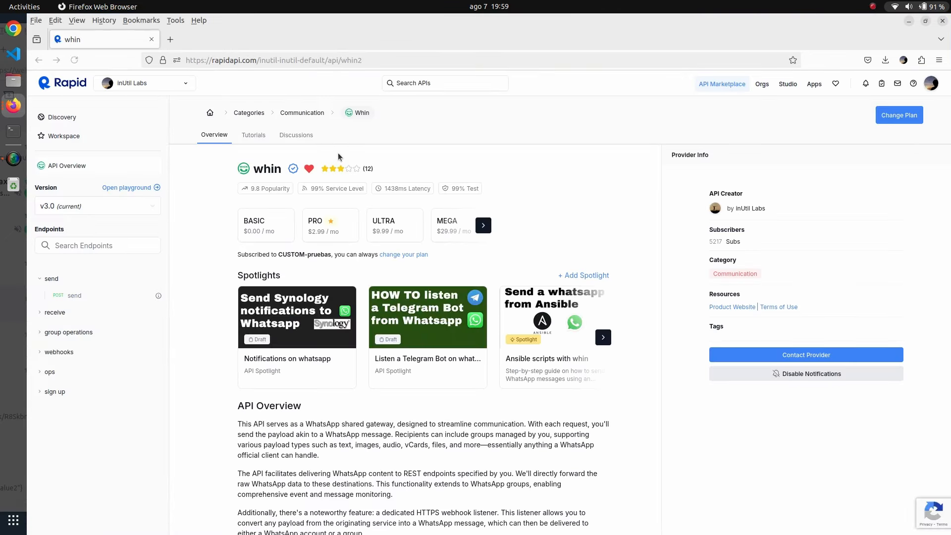
Switch RapidAPI to Personal Account, open the whin playground and copy the x-rapidapi-key value from the code snippet
left_click(179, 84)
left_click(149, 108)
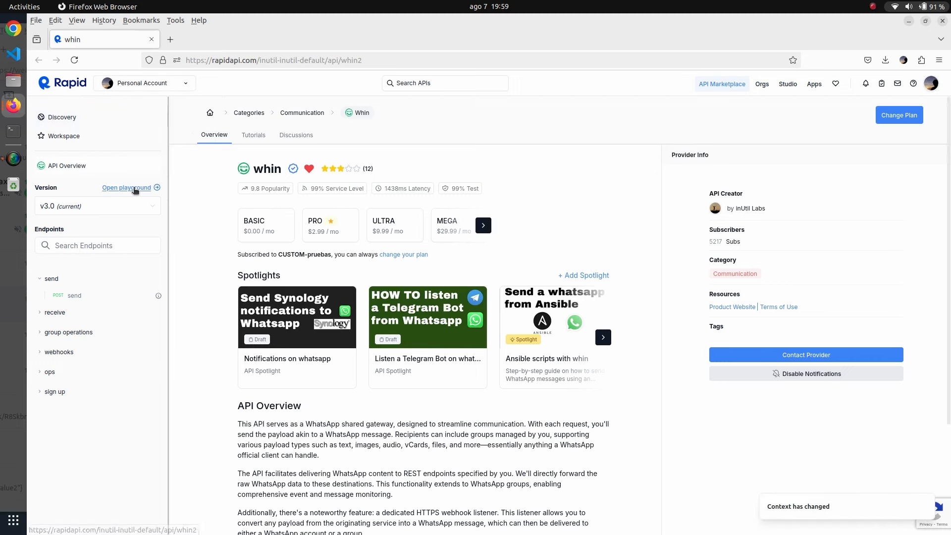
left_click(135, 188)
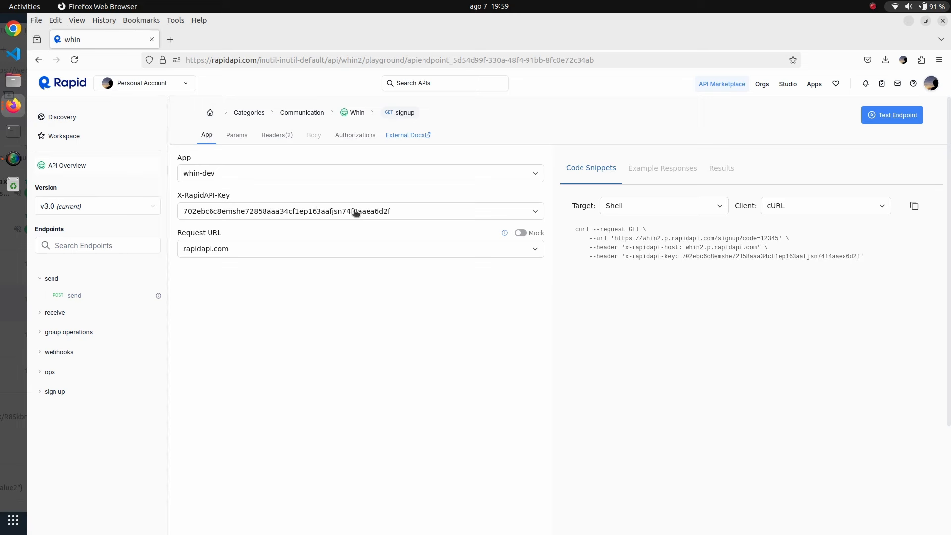
double_click(725, 256)
right_click(725, 256)
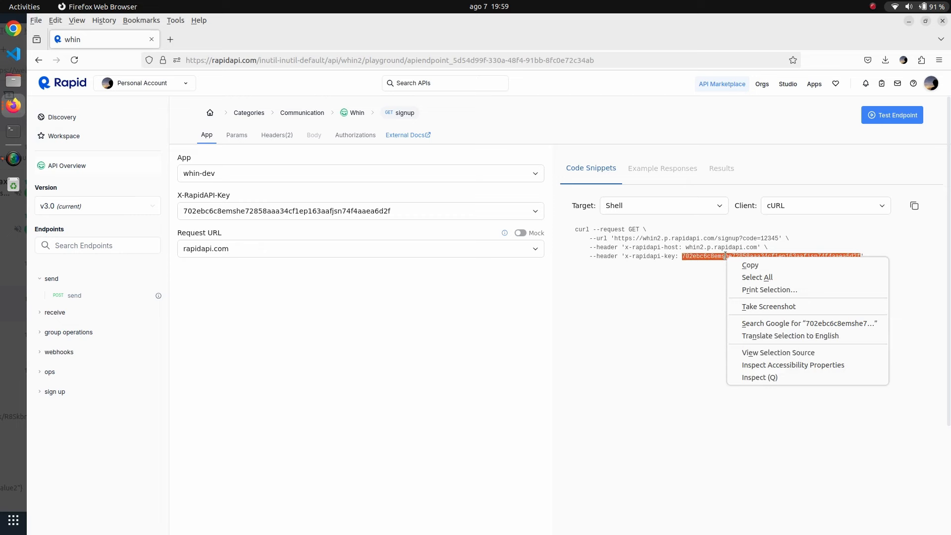
left_click(751, 266)
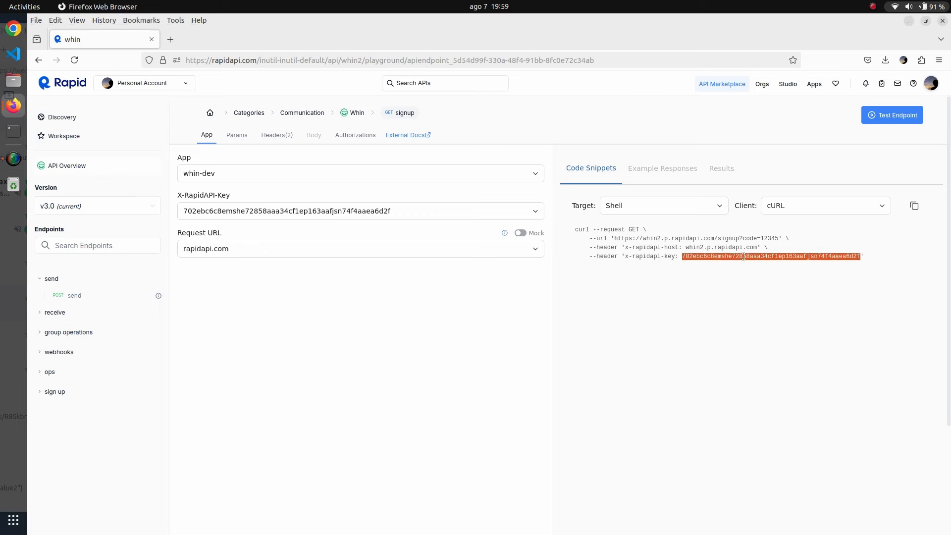
Return to the MikroTik script and replace the ENTER_YOUR_API_KEY placeholder with the copied API key
left_click(909, 21)
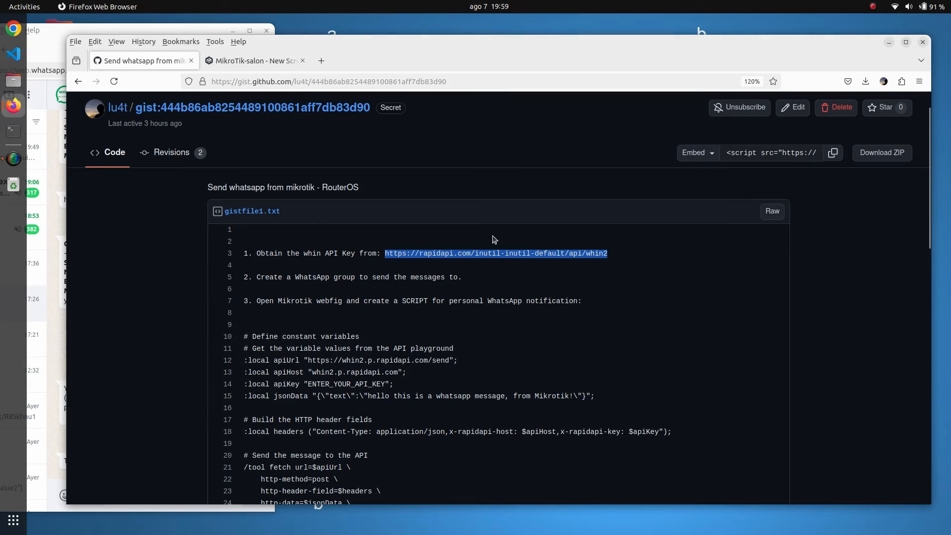
left_click(258, 59)
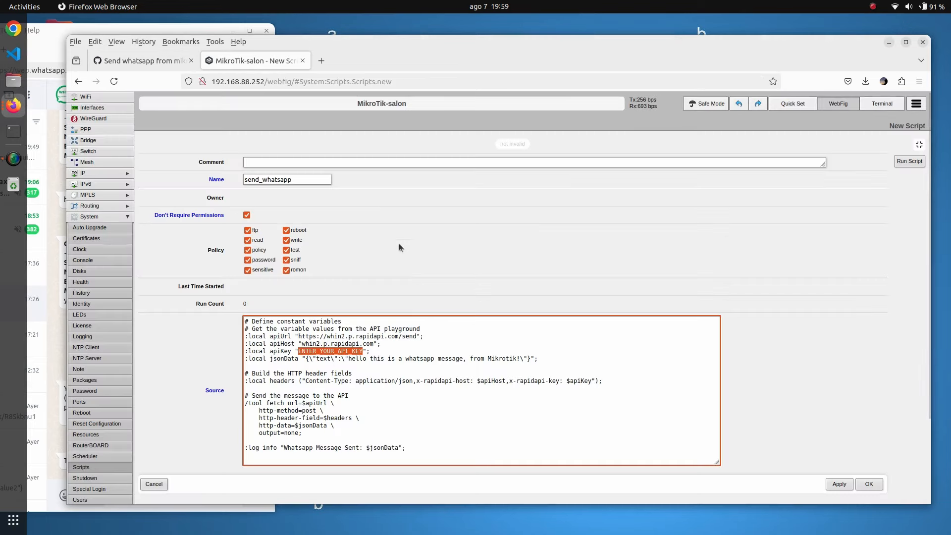
left_click(360, 350)
key("BackSpace")
key("BackSpace")
key("BackSpace")
key("BackSpace")
key("BackSpace")
key("BackSpace")
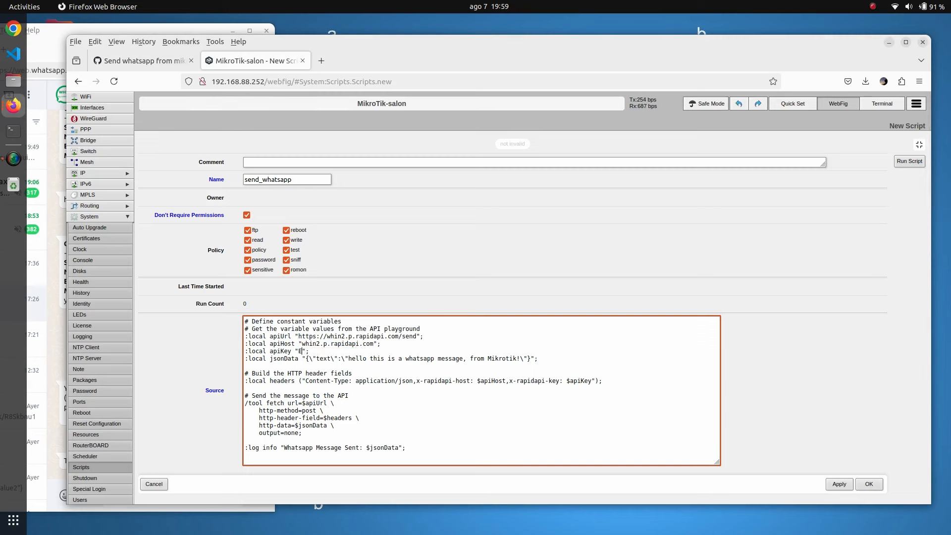
key("BackSpace")
key("ctrl+v")
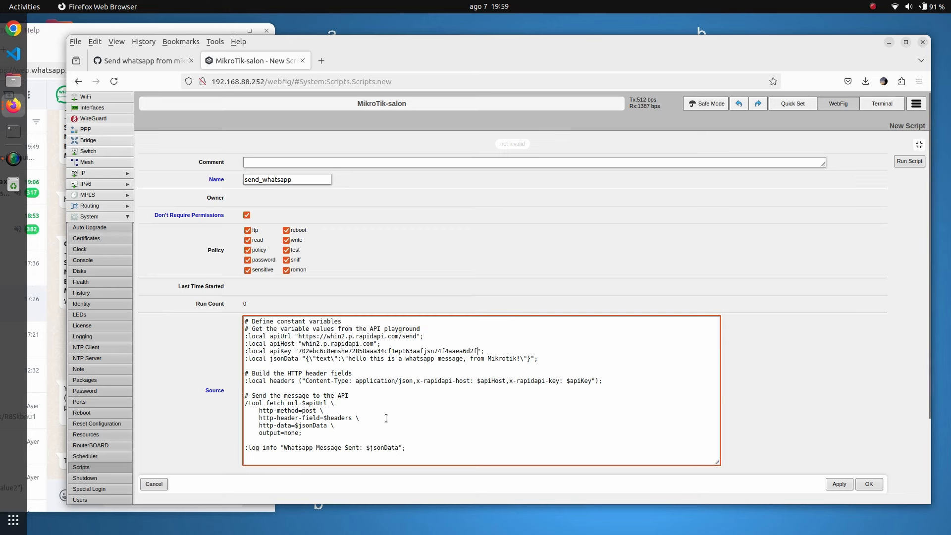
Add "sent to me" after "whatsapp message" in the jsonData text and save the script
scroll(386, 418, "down", 2)
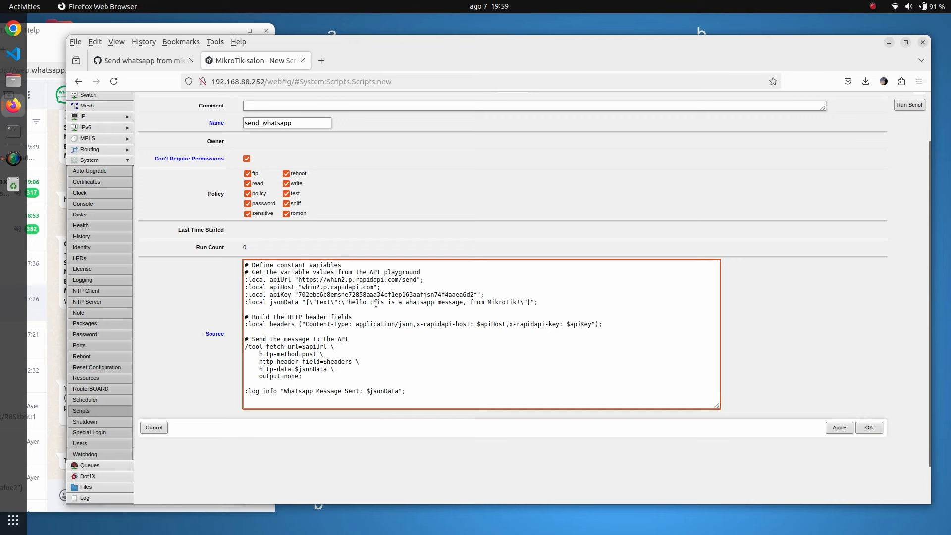
left_click(463, 301)
type("sent to me")
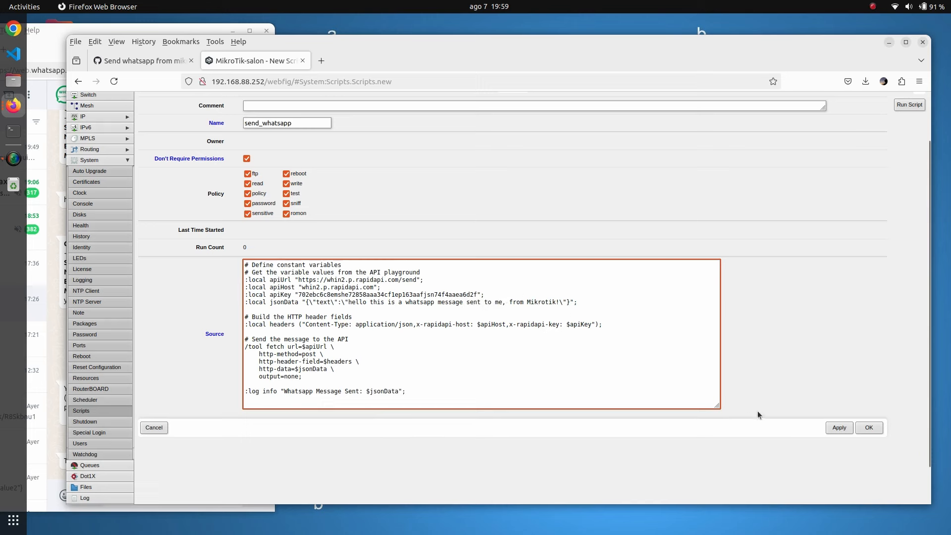
left_click(838, 427)
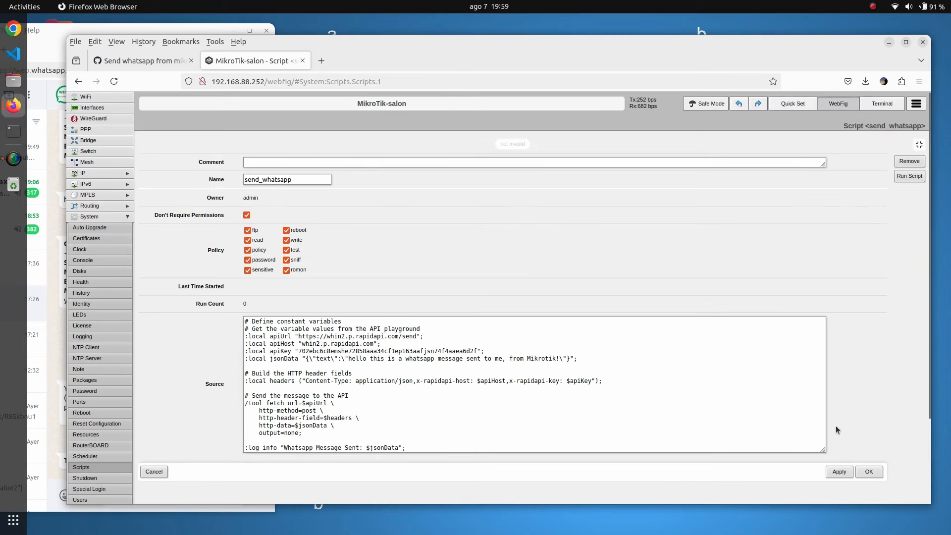
left_click(870, 471)
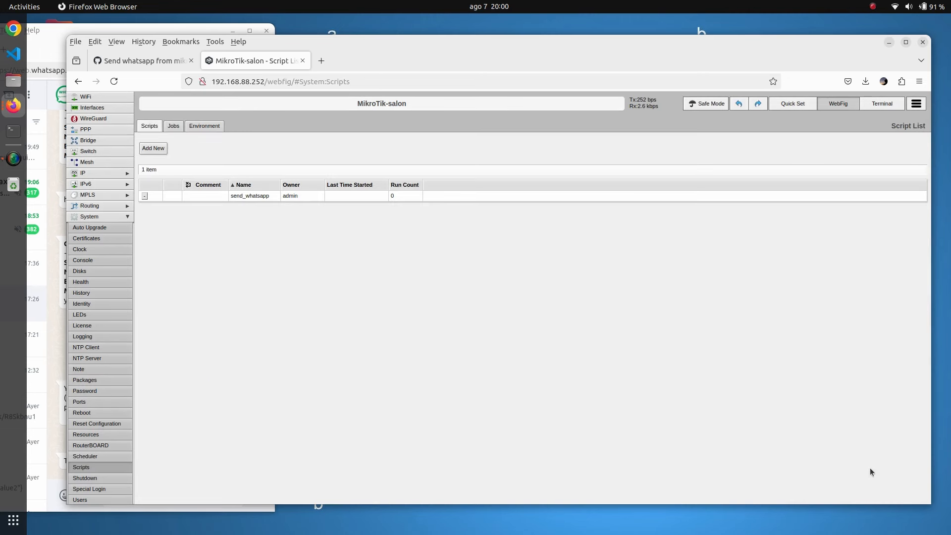
Run the send_whatsapp script and bring the WhatsApp chat into view to check for the message
left_click(245, 198)
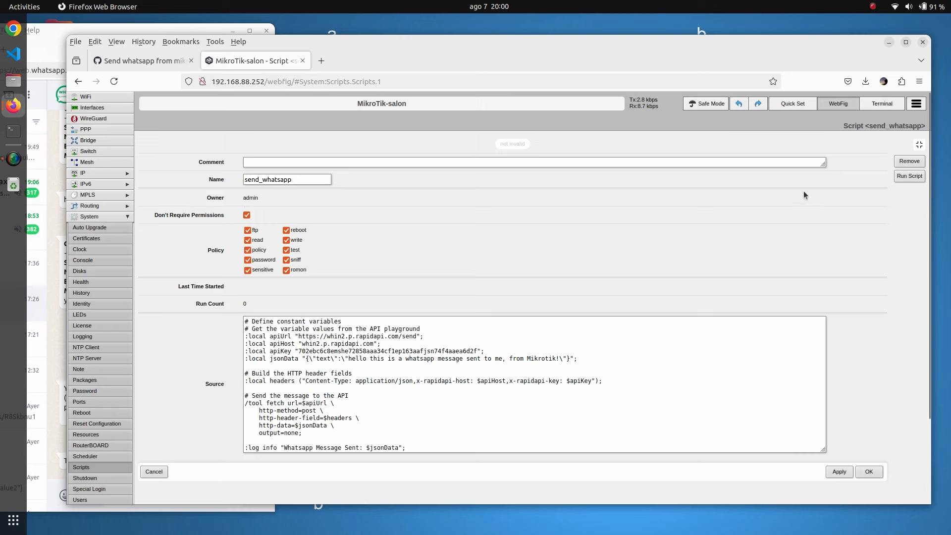
left_click(908, 177)
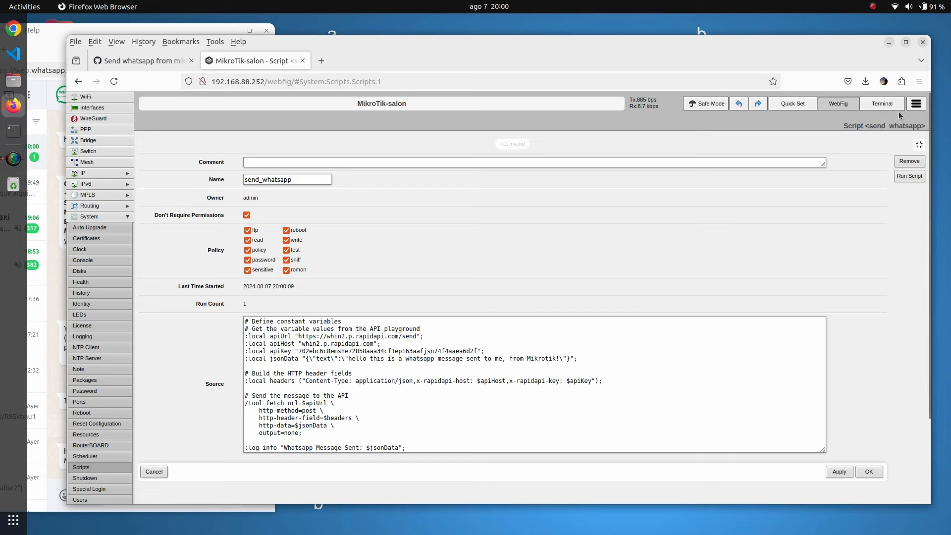
left_click(888, 43)
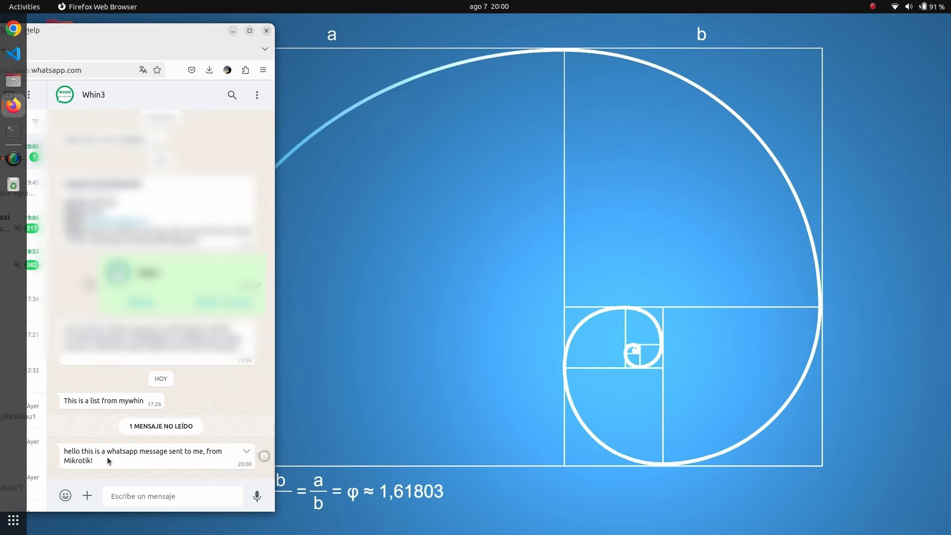
Return to the send_whatsapp script and change the jsonData message to "I can send any text from my Mikrotik RouterOS!"
left_click(13, 117)
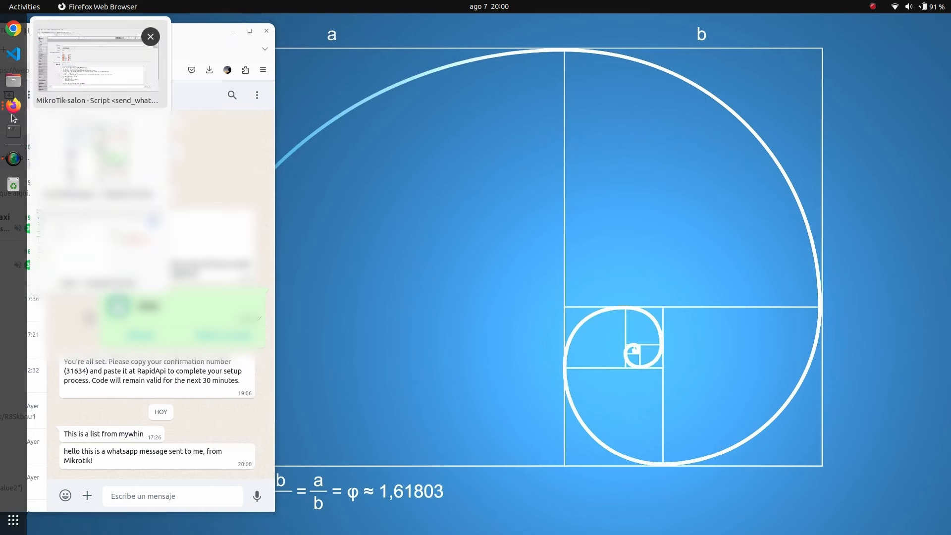
left_click(87, 67)
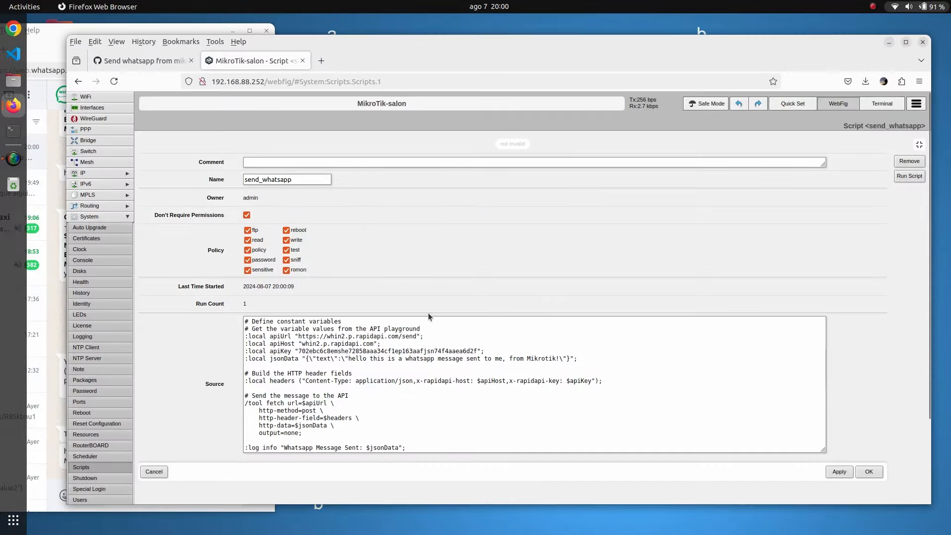
left_click_drag(350, 358, 504, 359)
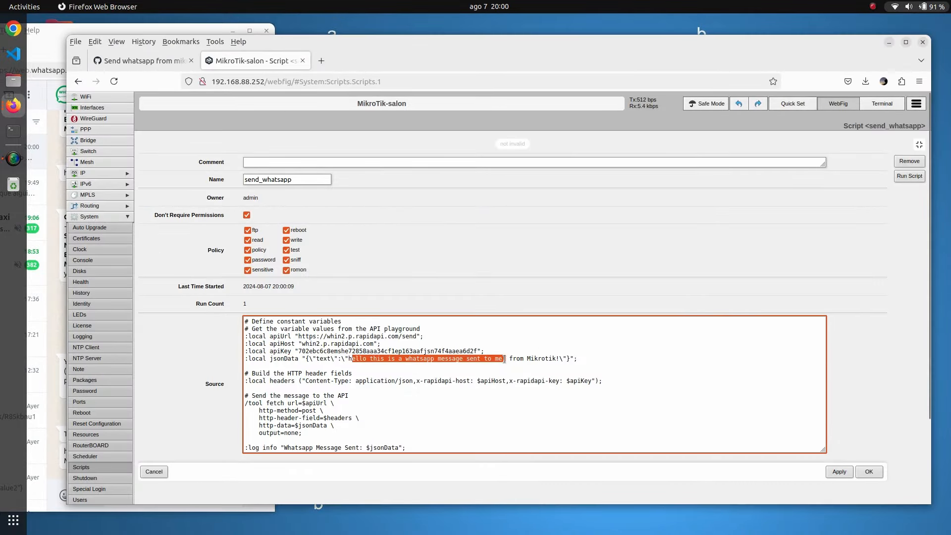
key("BackSpace")
key("BackSpace")
type("I can send")
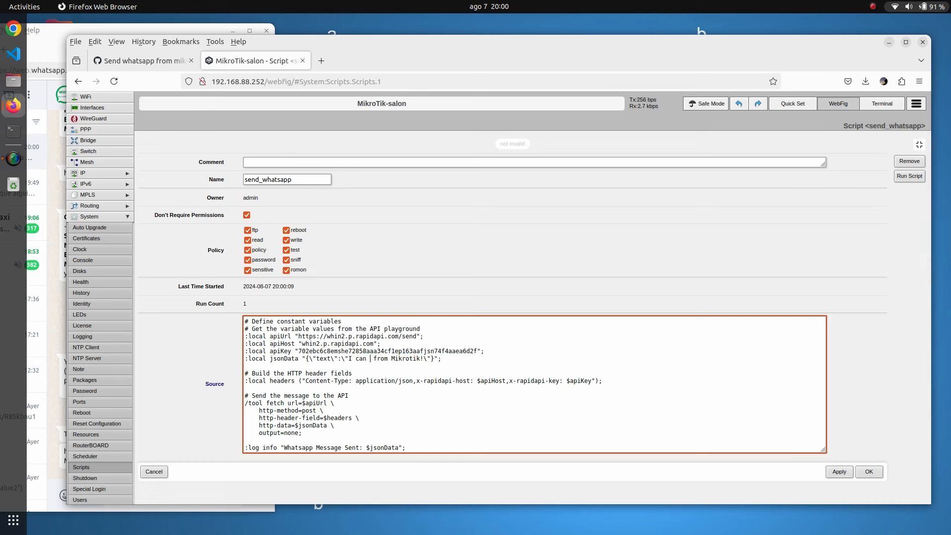
type(" any text from")
double_click(449, 360)
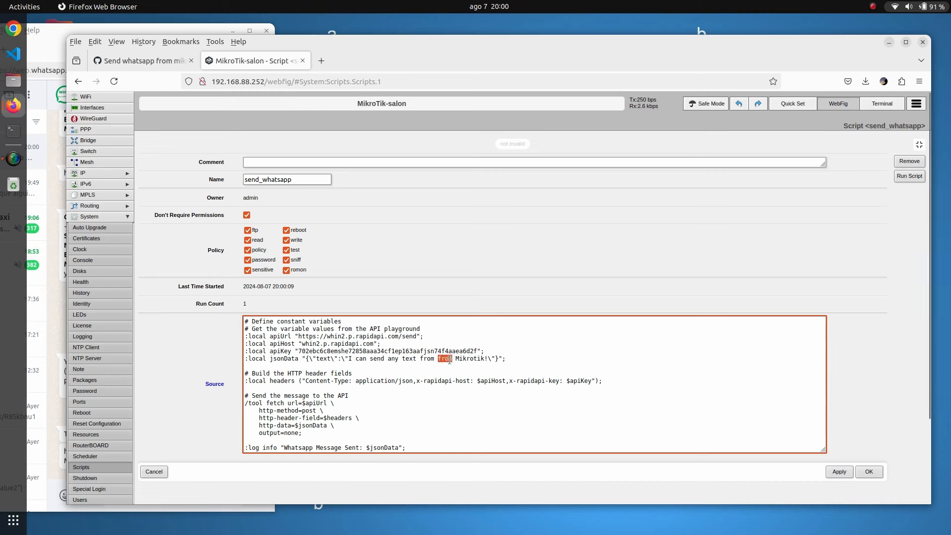
type("my Mikrotik Router")
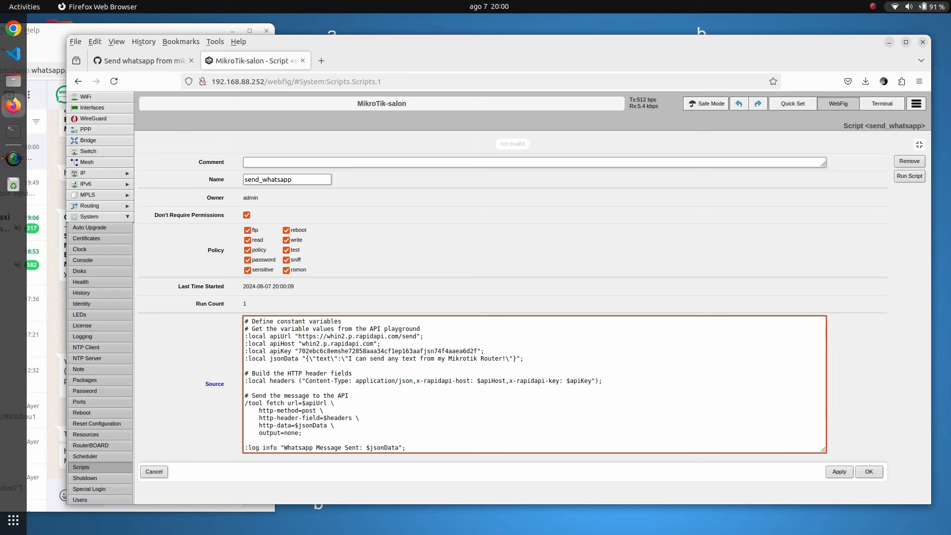
type("OS")
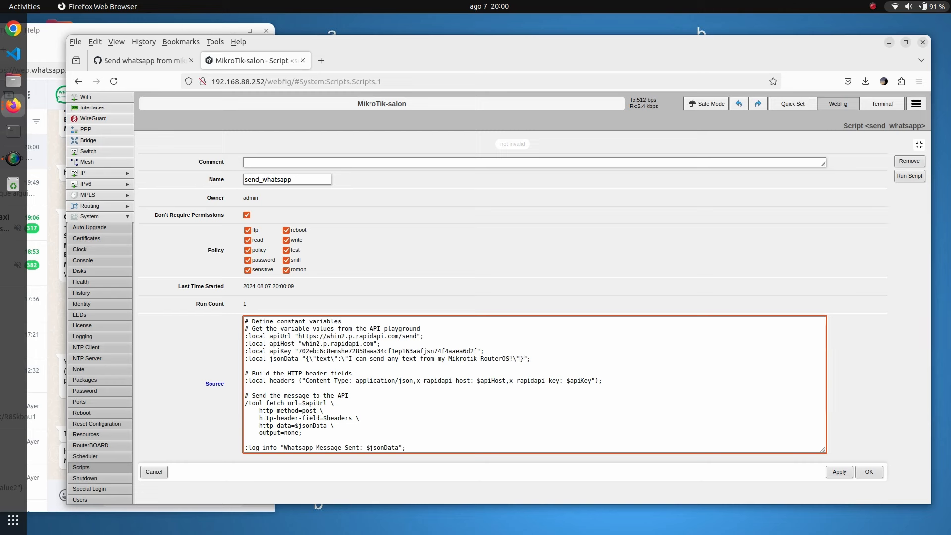
Save and run the send_whatsapp script, and check the WhatsApp chat for the new message
left_click(840, 472)
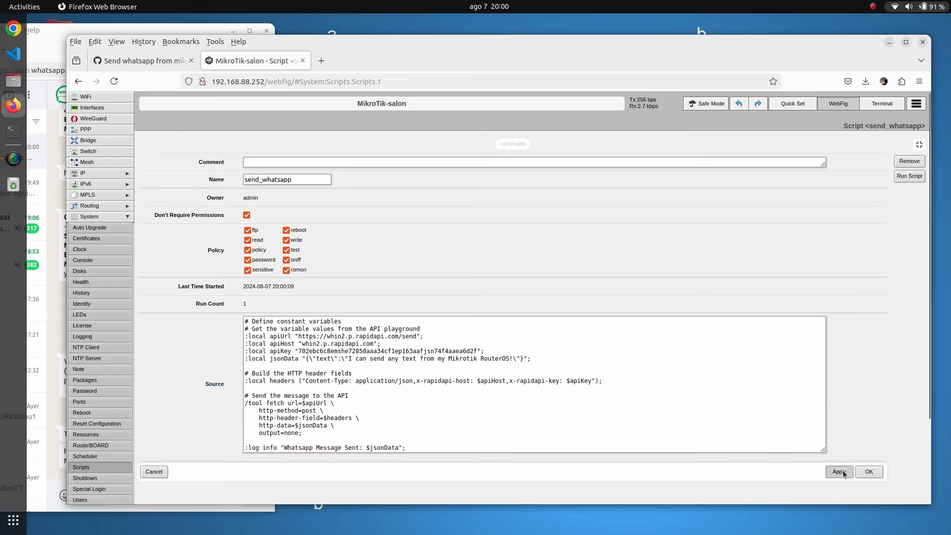
left_click(908, 181)
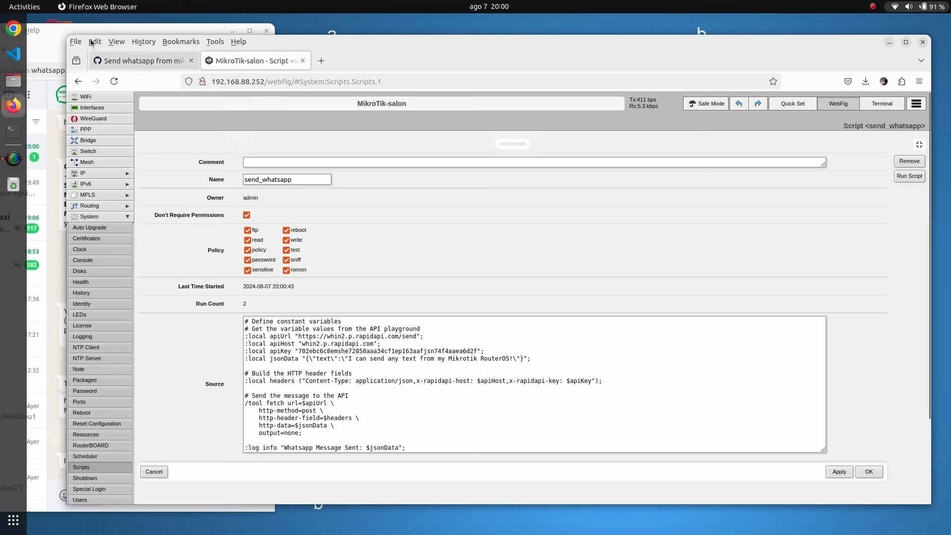
left_click(53, 36)
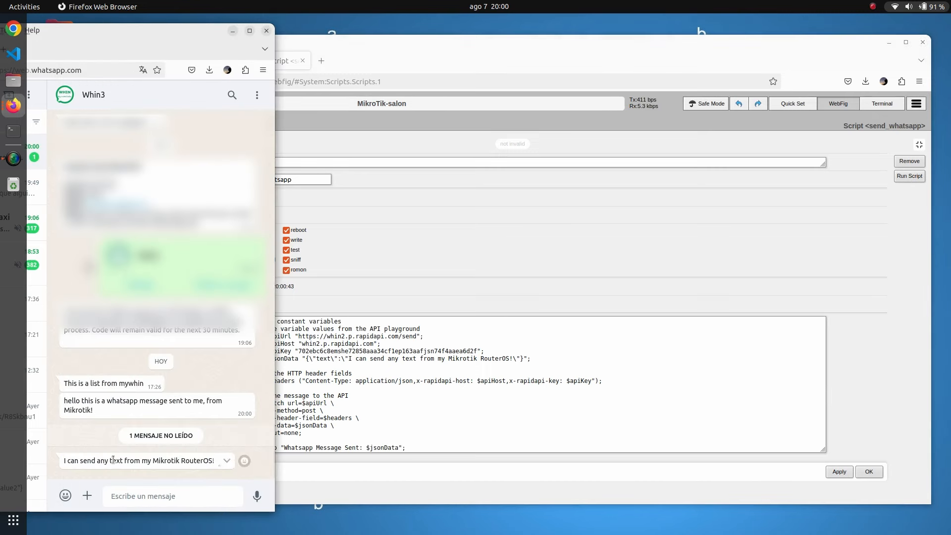
left_click_drag(203, 461, 63, 462)
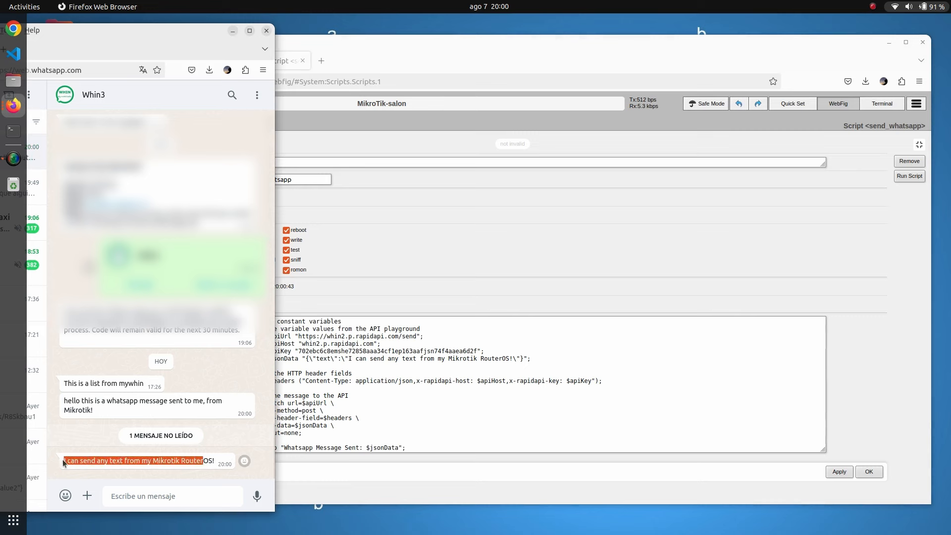
Return to the send_whatsapp script and change the jsonData message to "Now let us try with a whatsapp group"
left_click(495, 290)
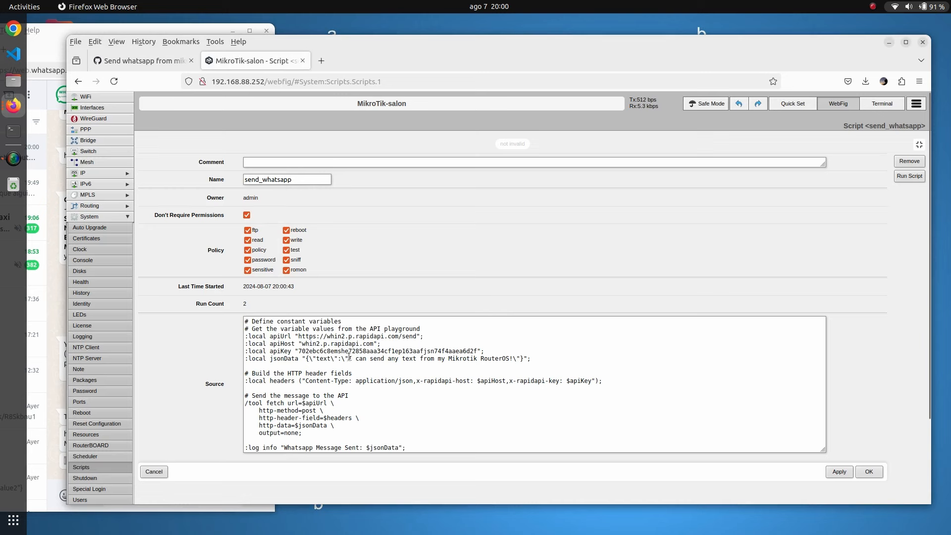
left_click_drag(349, 359, 512, 358)
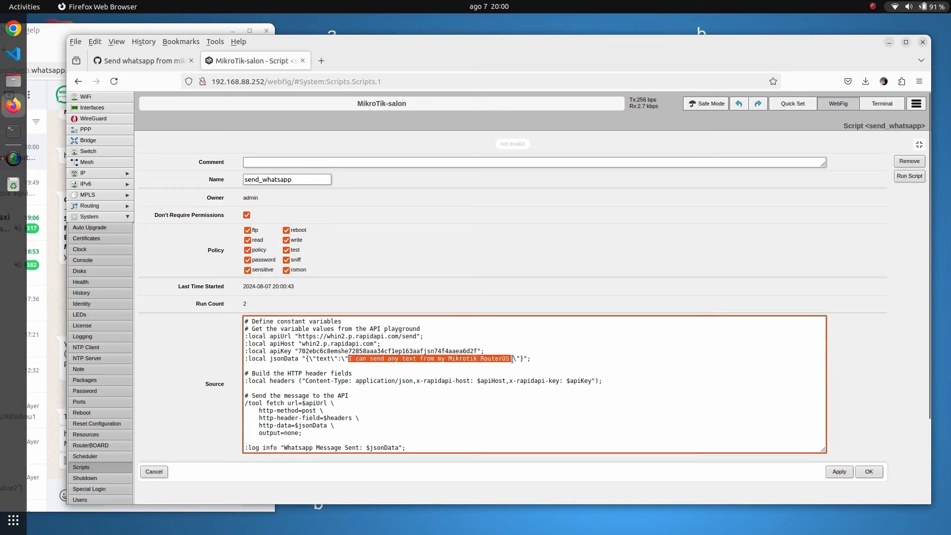
type("Now ")
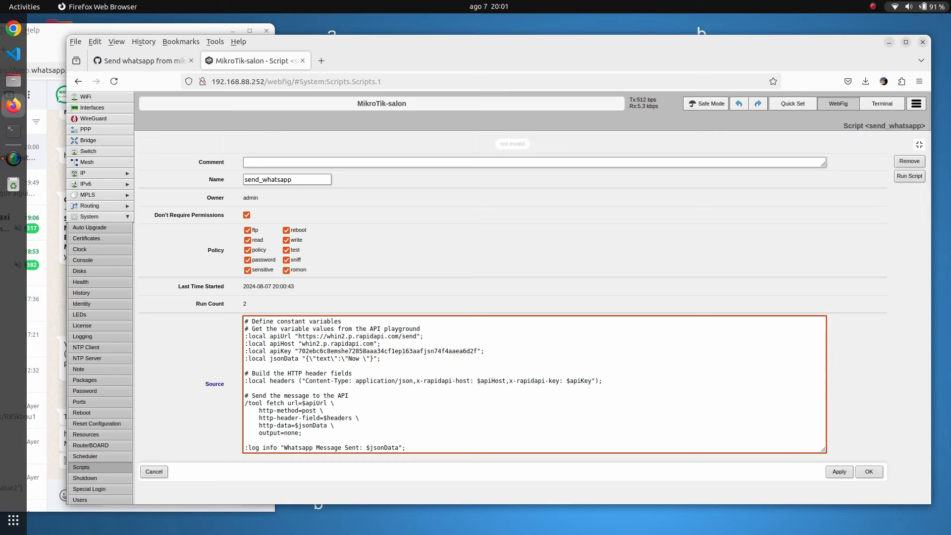
type("le")
key("BackSpace")
key("BackSpace")
key("BackSpace")
type("us try with a")
type(" whatsapp ")
type("group")
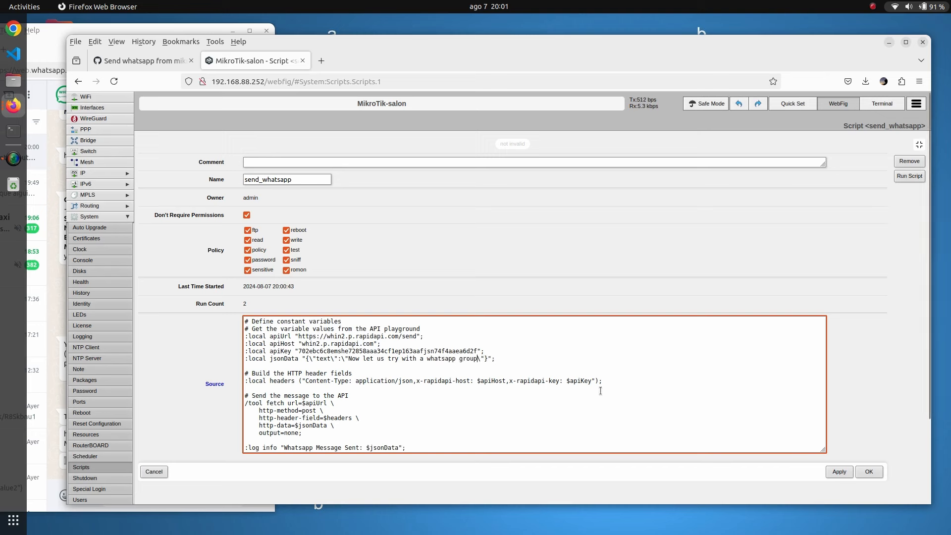
Save and run the edited script, narrowing the router's browser window to check the message in the WhatsApp chat
left_click(835, 470)
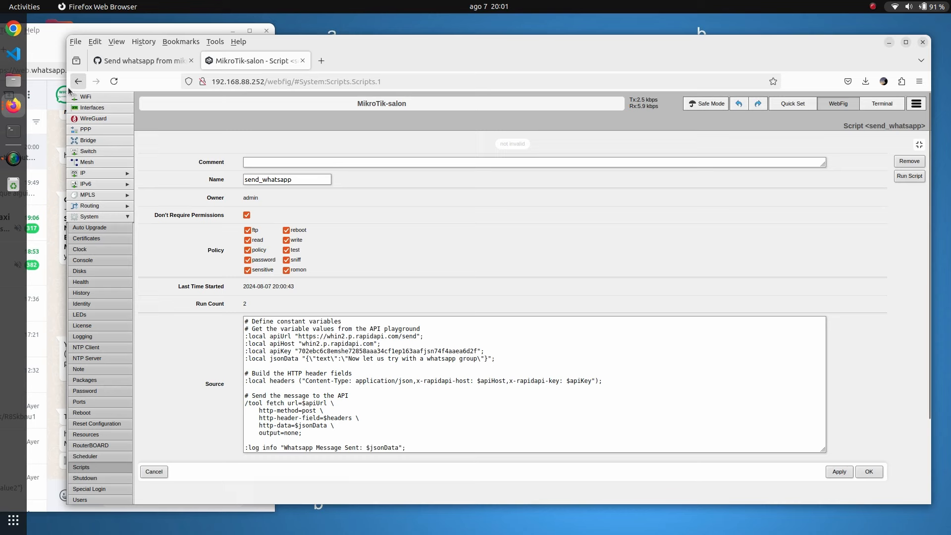
left_click_drag(67, 88, 153, 88)
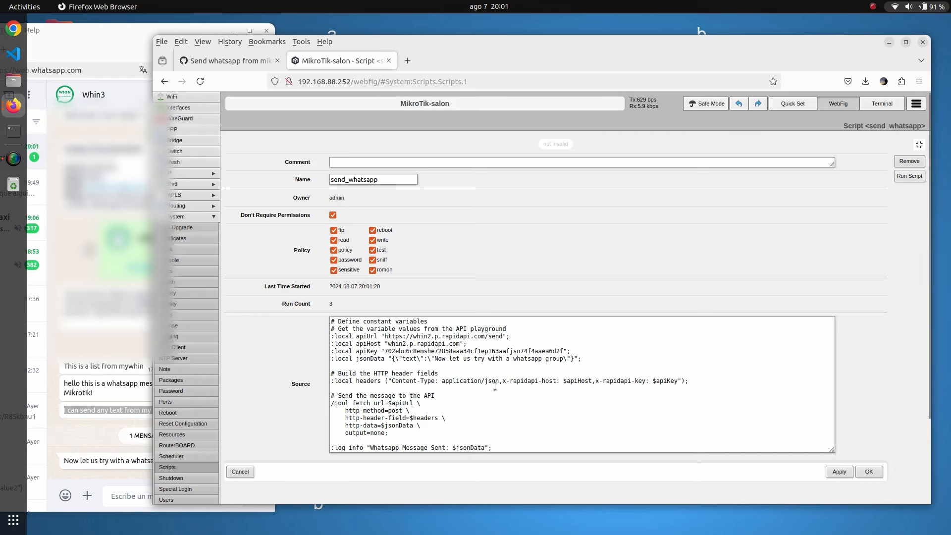
left_click(104, 460)
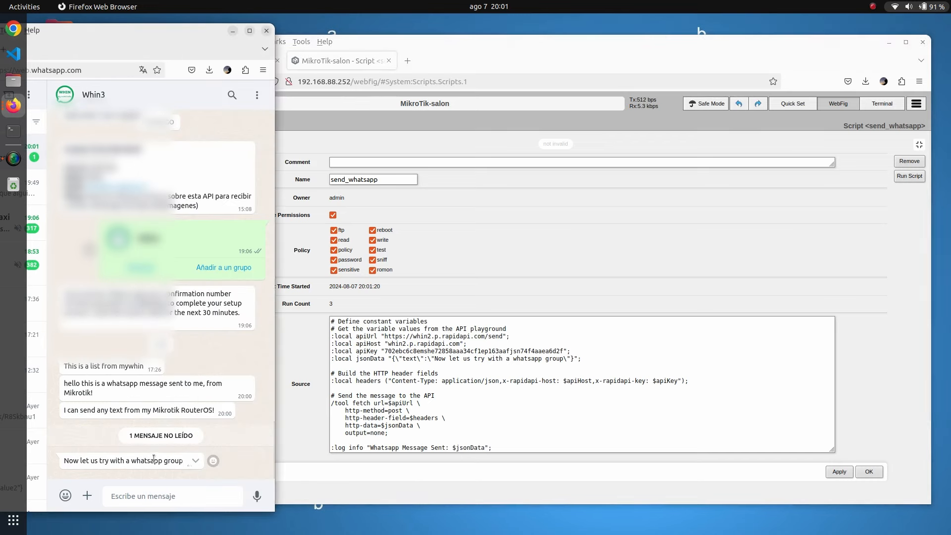
left_click(337, 56)
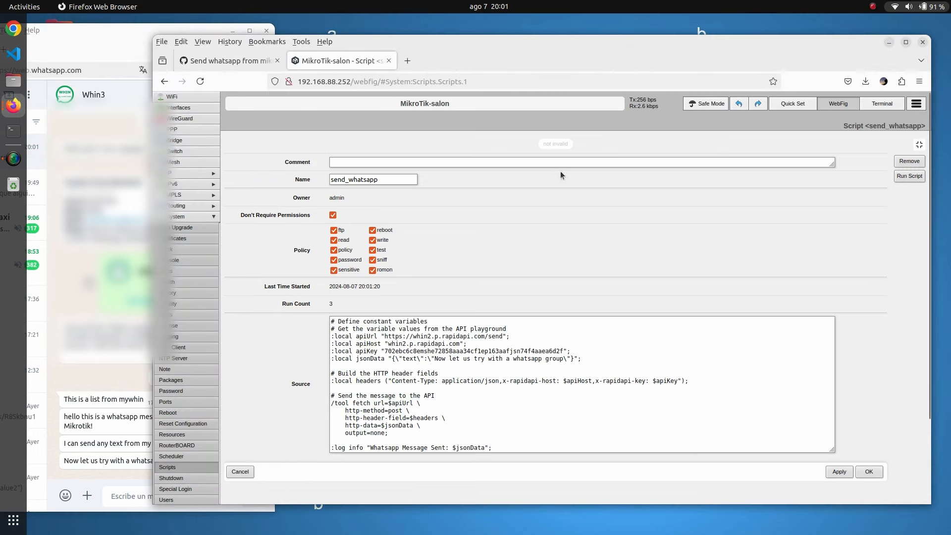
Close send_whatsapp and start a new script named whatsapp_to_group with Don't Require Permissions enabled and an enlarged source box
left_click(868, 471)
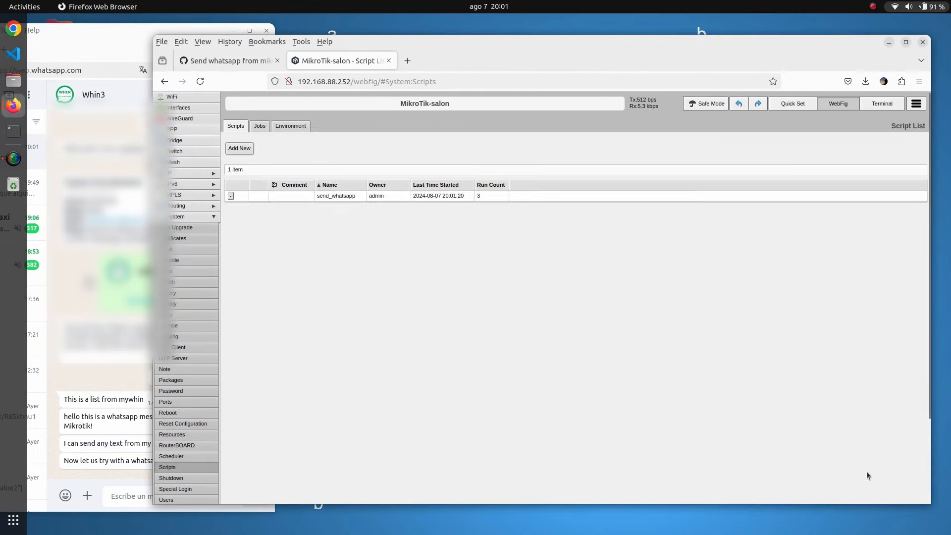
left_click(239, 147)
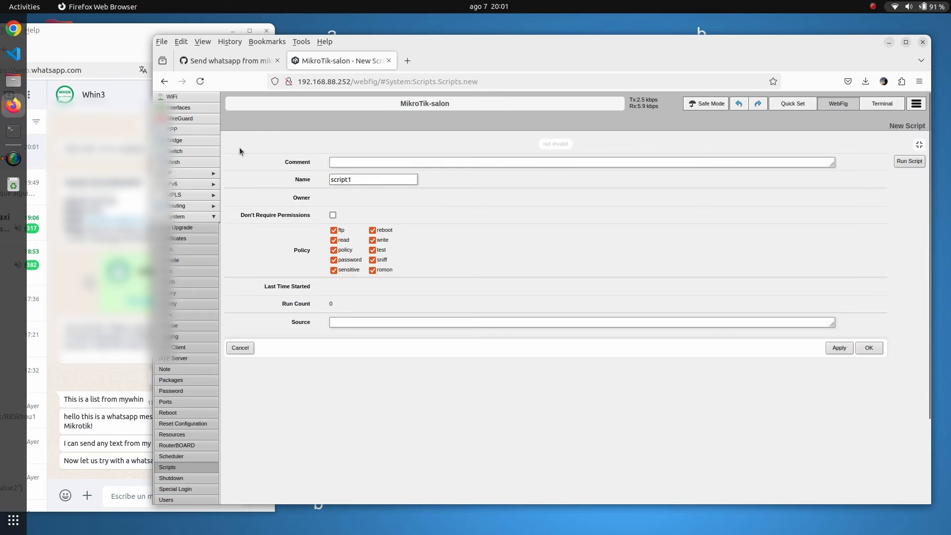
double_click(365, 177)
type("whatsapp_to_group")
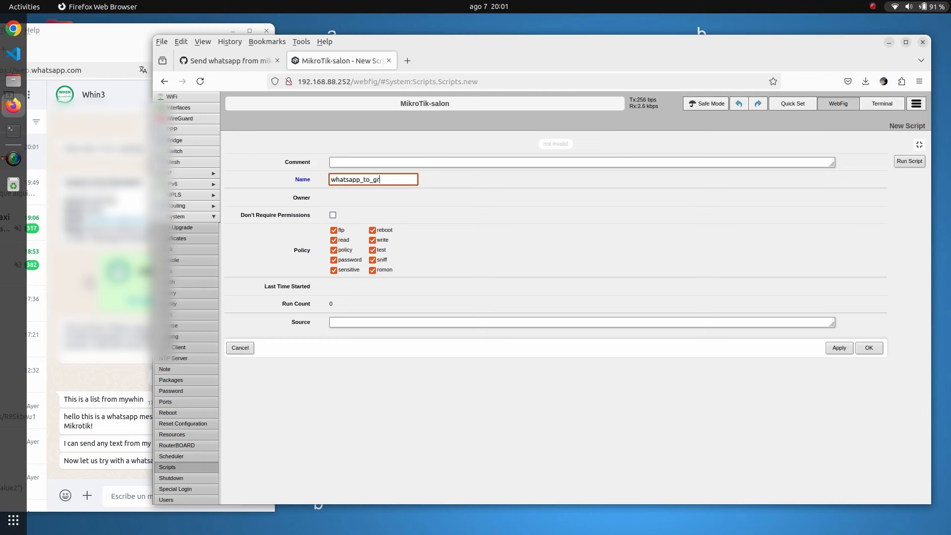
left_click(333, 215)
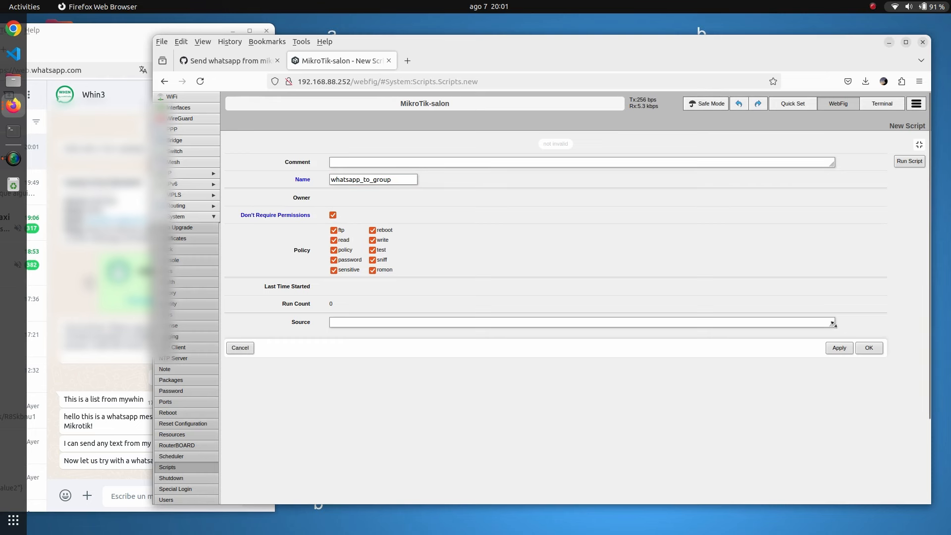
left_click_drag(833, 324, 839, 465)
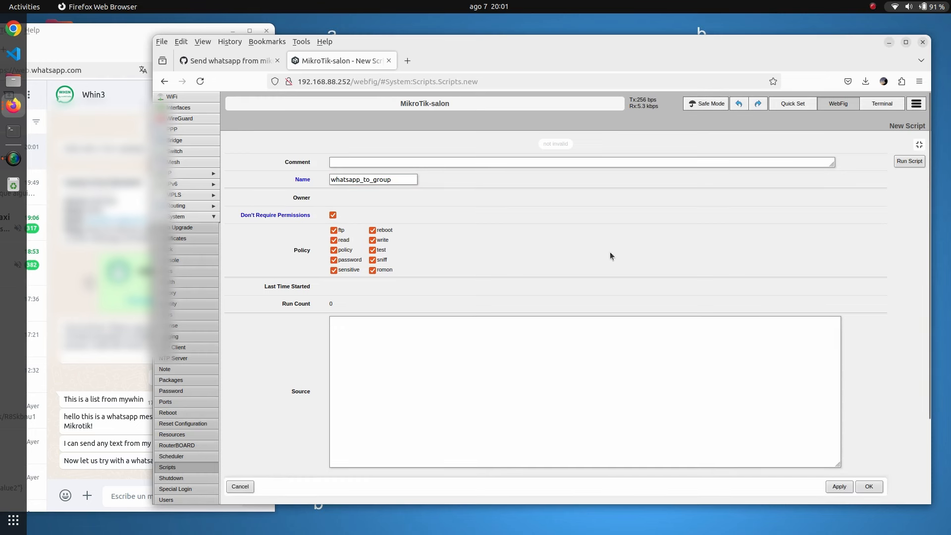
Copy the WhatsApp group notification script from section 4 of the gist, from the apiUrl line through the log info line
left_click(220, 61)
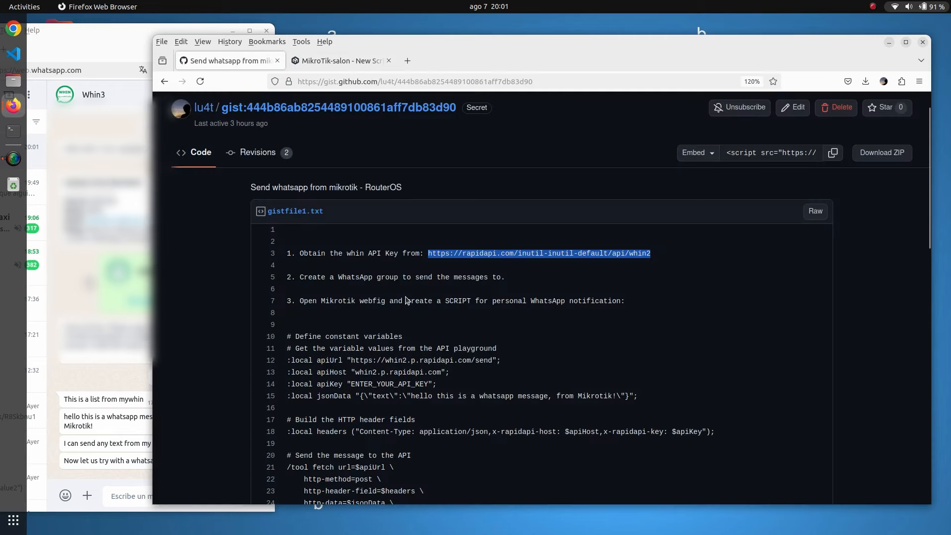
scroll(399, 283, "down", 5)
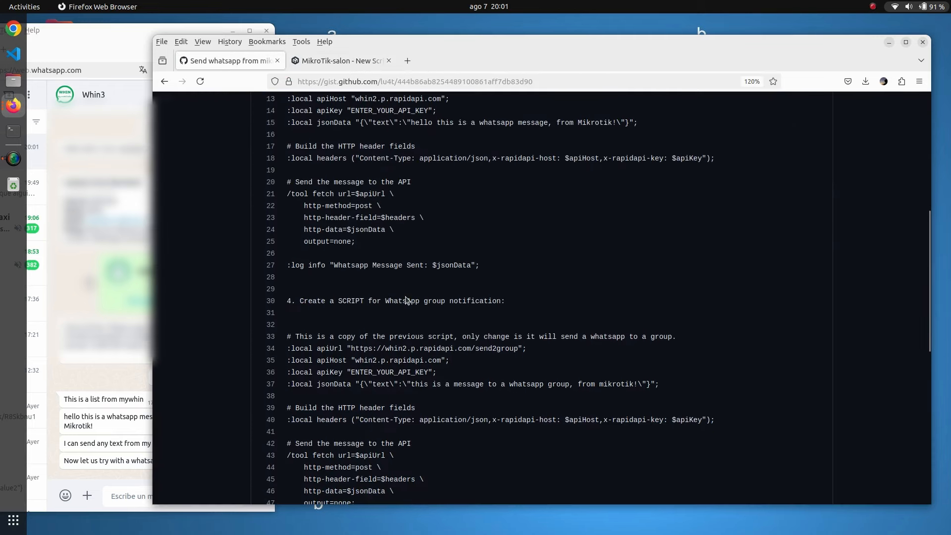
scroll(406, 299, "down", 3)
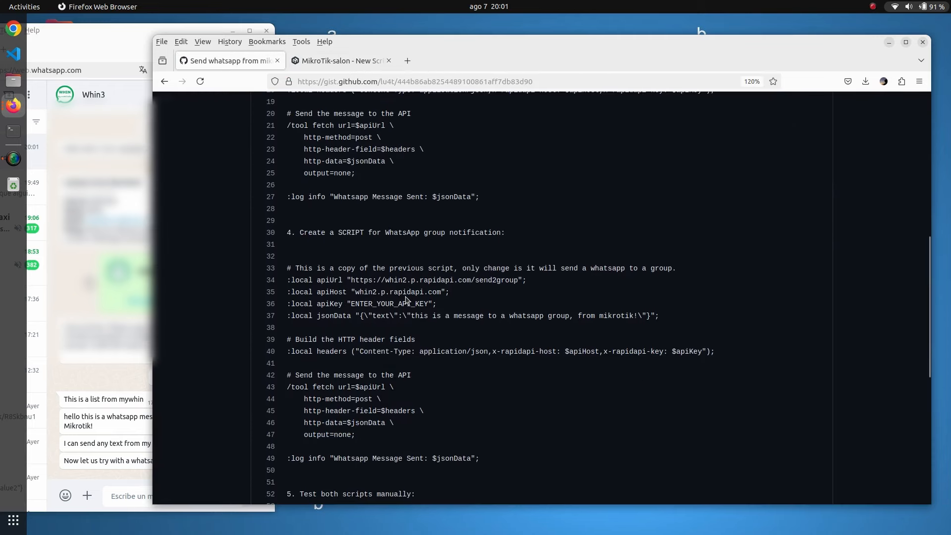
left_click_drag(299, 232, 497, 239)
left_click(460, 390)
left_click_drag(483, 459, 285, 282)
right_click(329, 284)
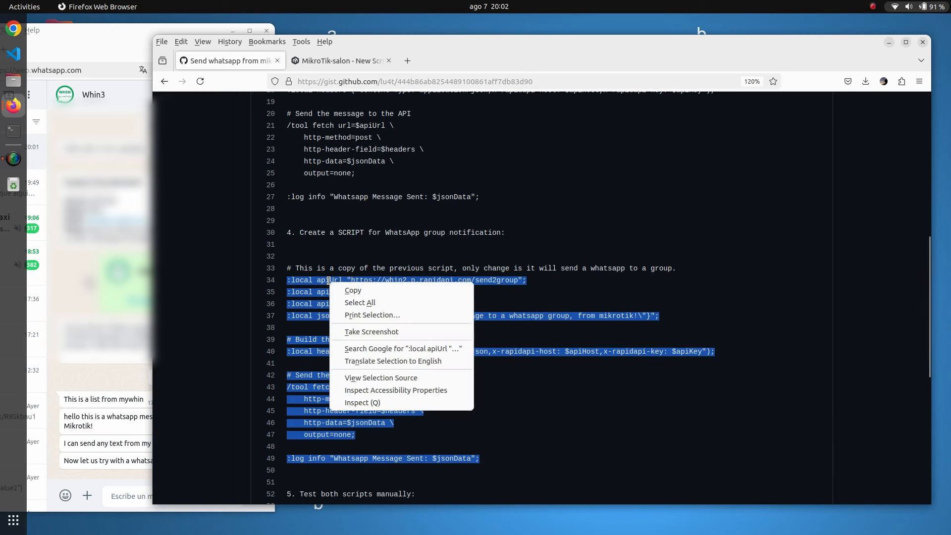
left_click(364, 290)
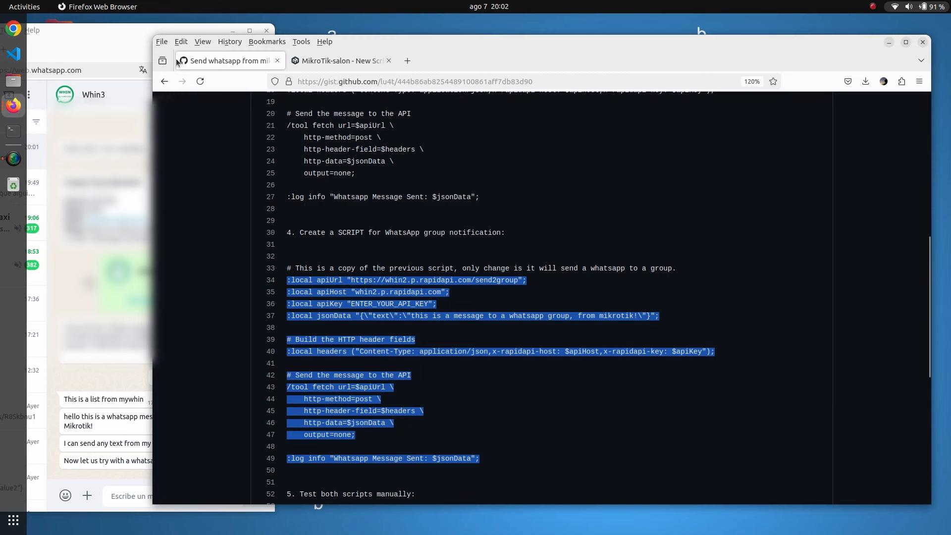
Return to the new MikroTik script and paste the copied group notification code as its source
left_click(335, 62)
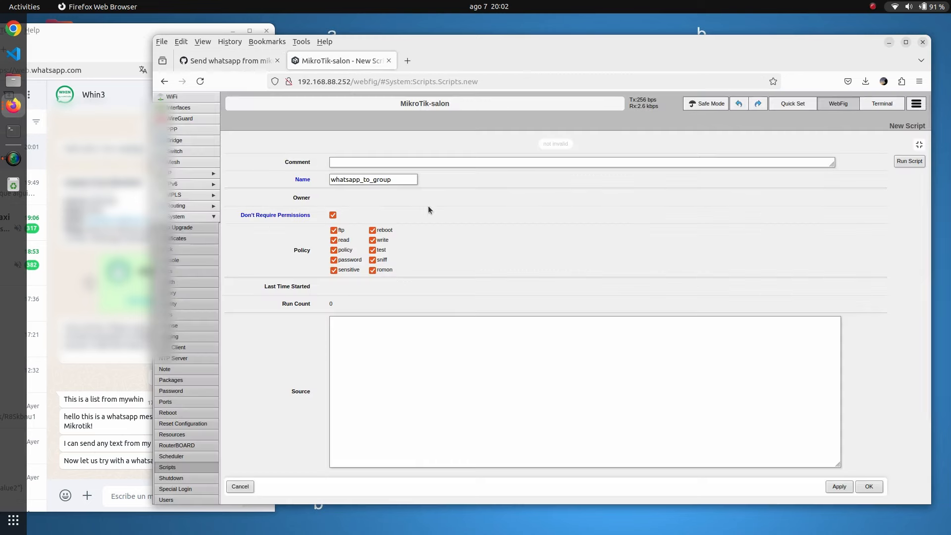
left_click(410, 363)
key("ctrl+v")
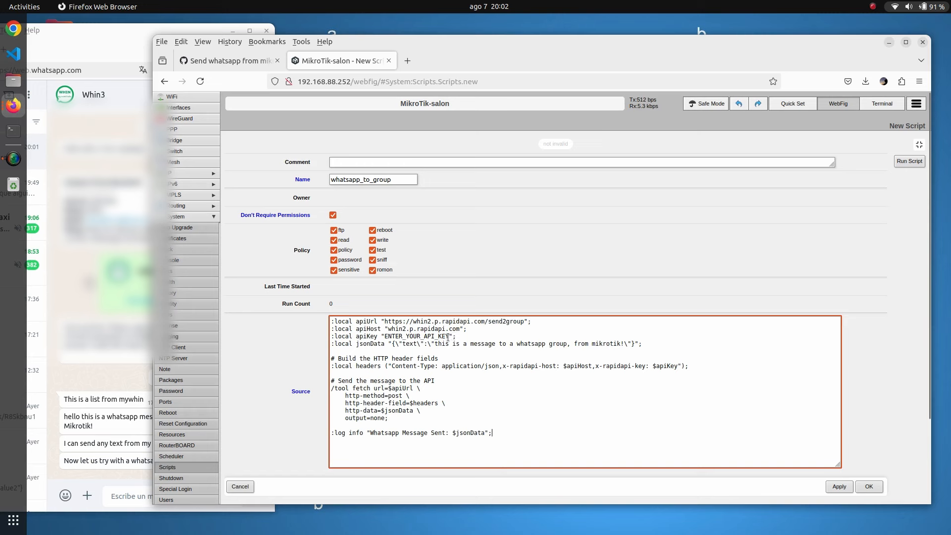
Select the ENTER_YOUR_API_KEY placeholder in the new script and copy the API key from the whin page on RapidAPI
left_click_drag(448, 337, 382, 336)
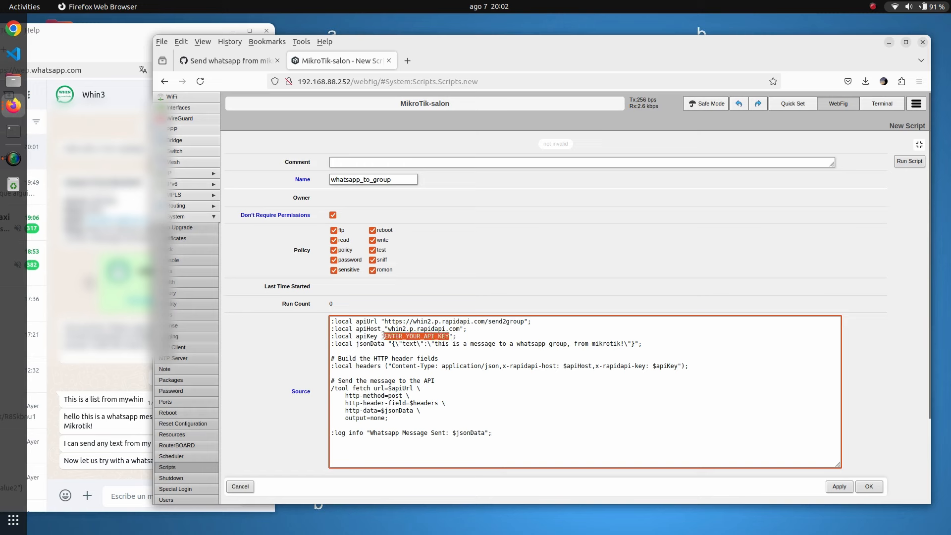
left_click(214, 63)
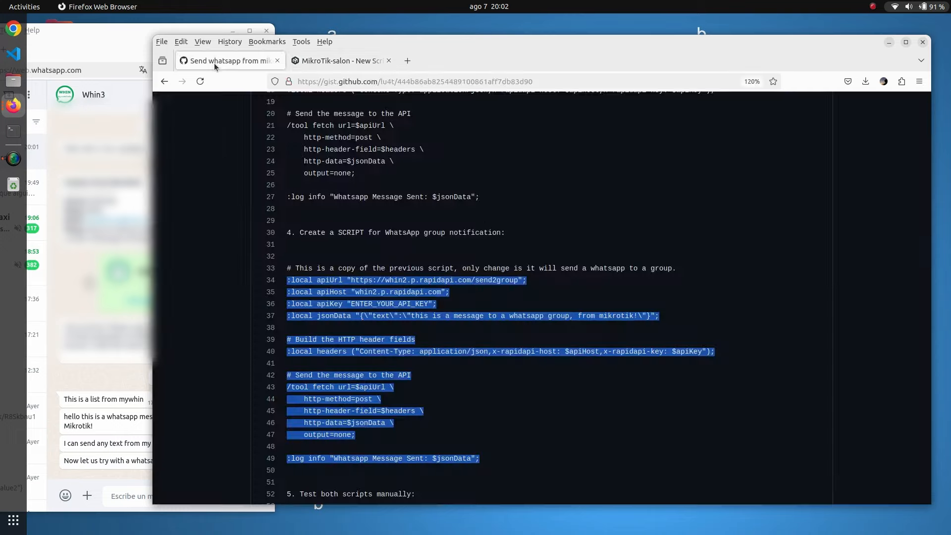
scroll(484, 223, "up", 15)
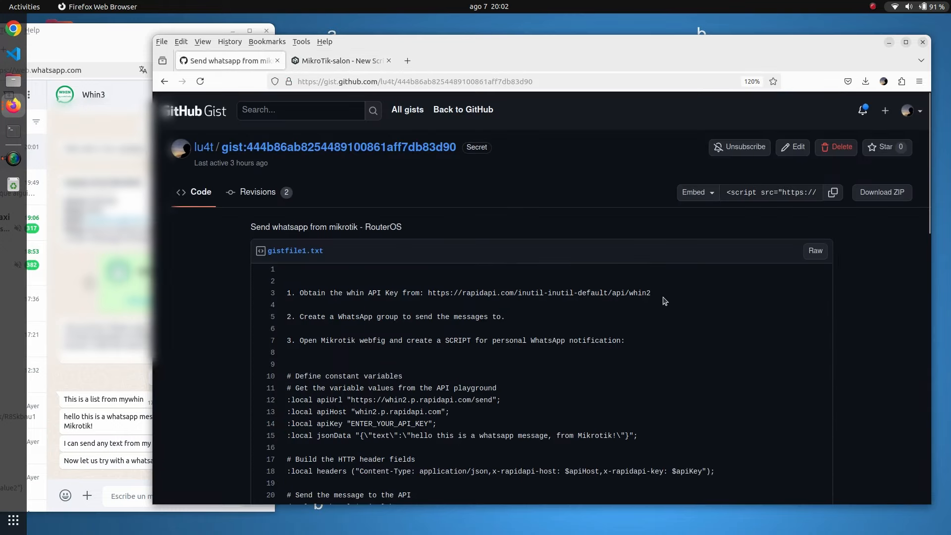
left_click_drag(652, 294, 453, 292)
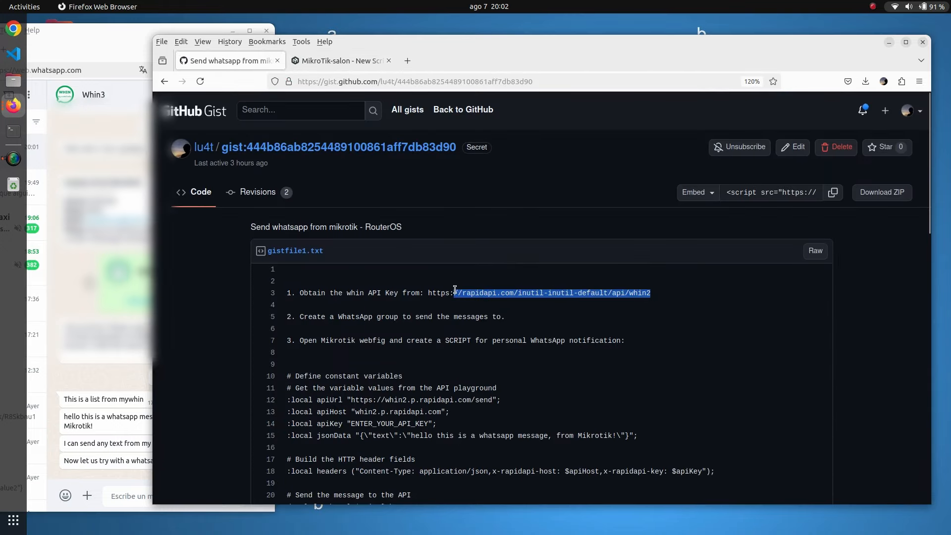
left_click(12, 106)
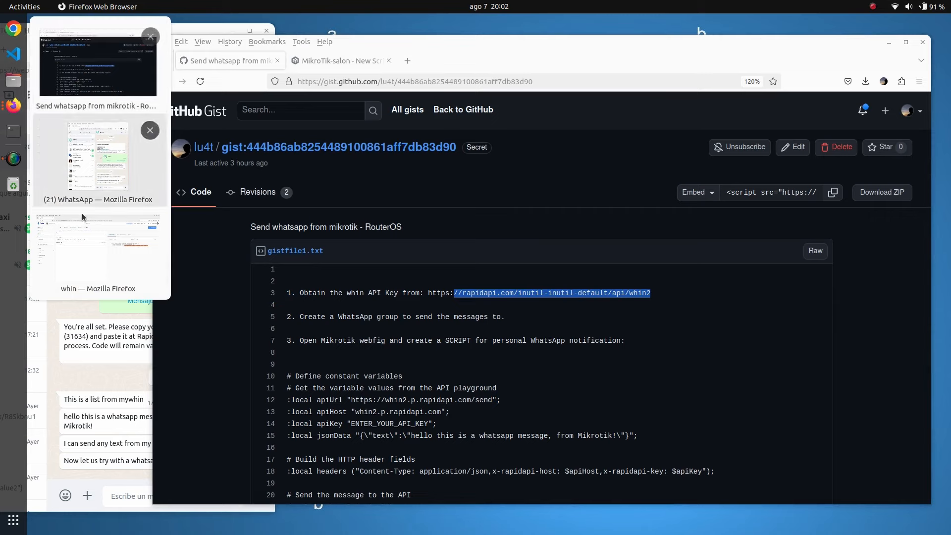
left_click(96, 260)
right_click(768, 253)
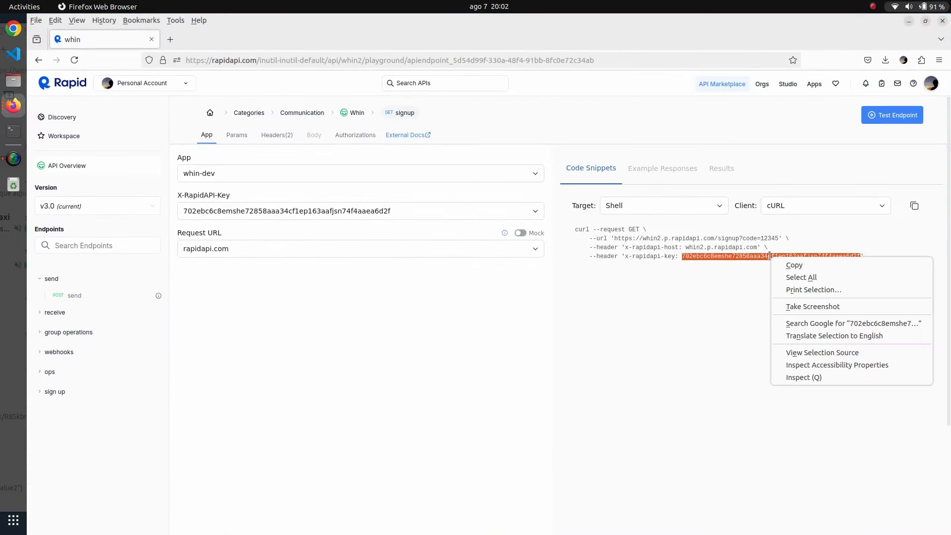
left_click(798, 267)
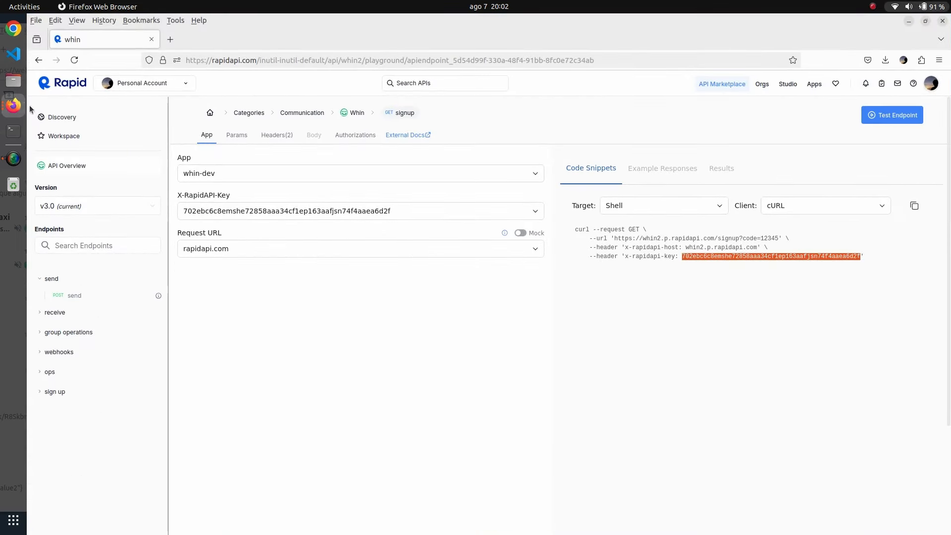
Return to the whatsapp_to_group script, replace its API key placeholder with the copied API key, and apply the script
left_click(12, 106)
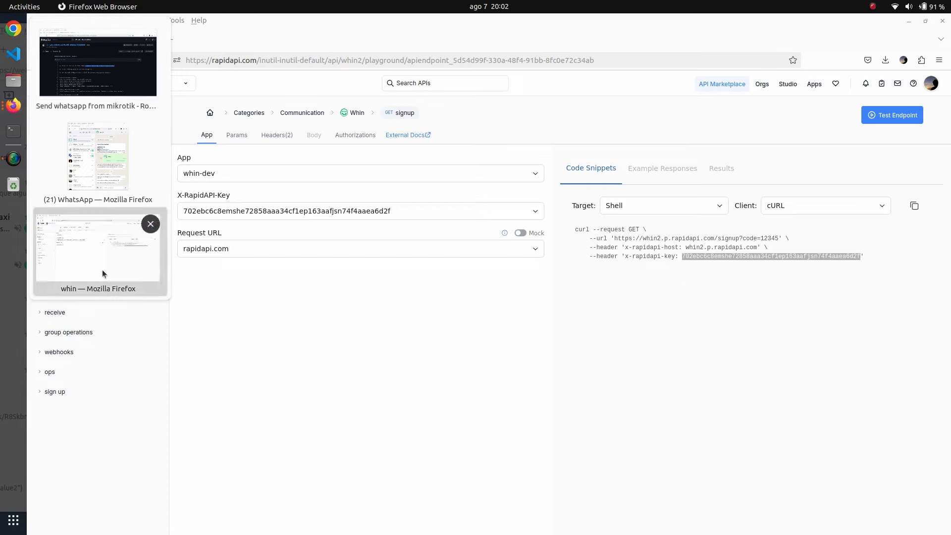
left_click(15, 114)
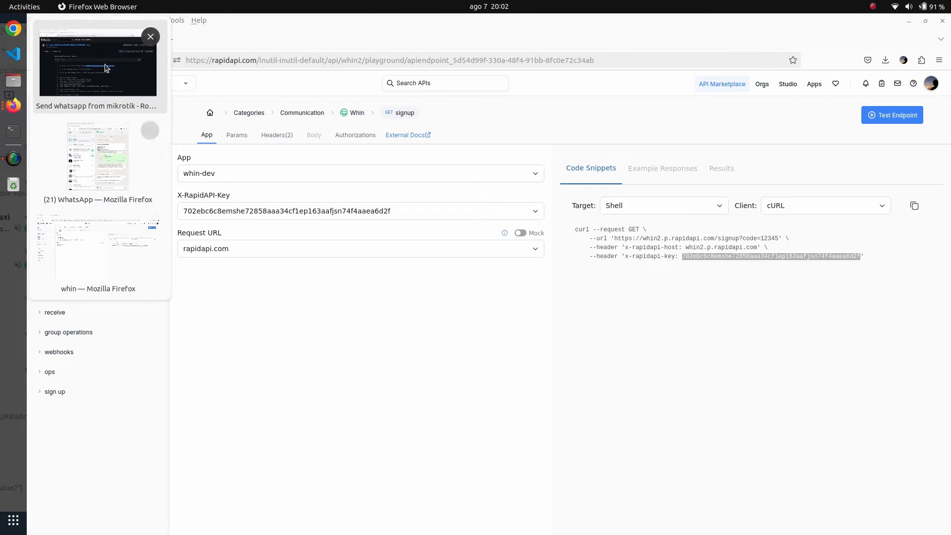
left_click(97, 69)
left_click(334, 64)
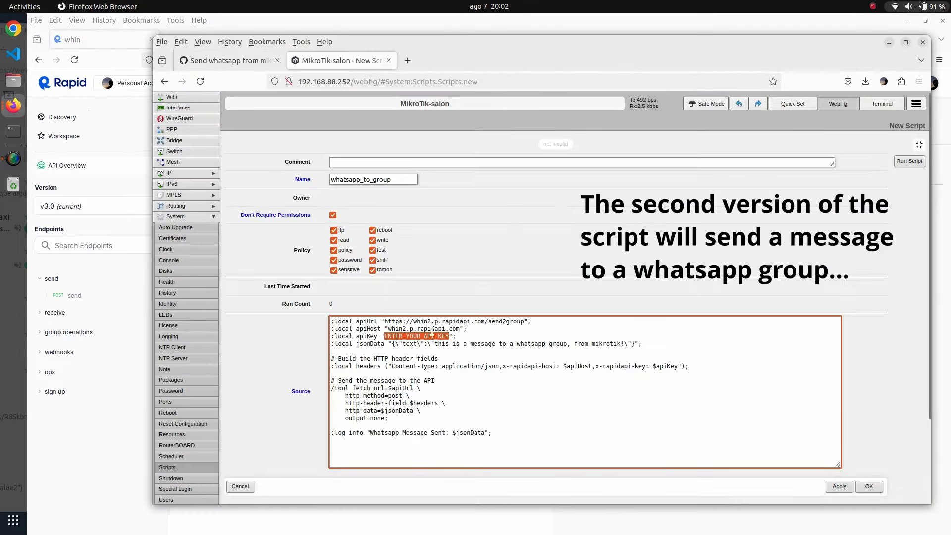
key("BackSpace")
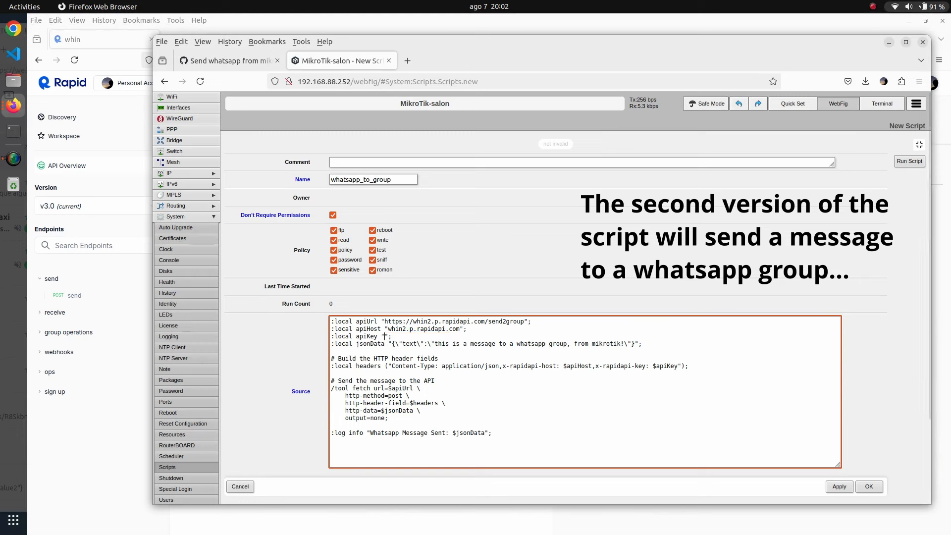
right_click(385, 333)
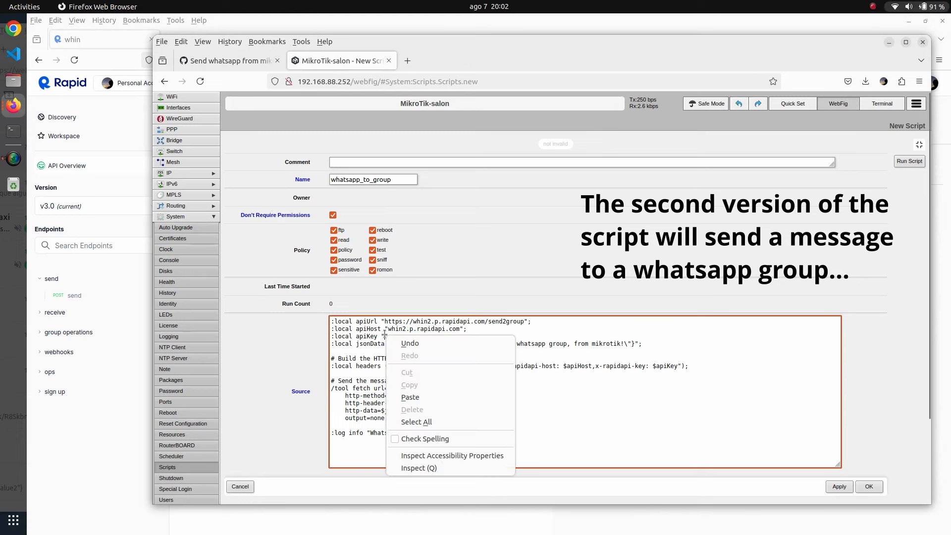
left_click(419, 395)
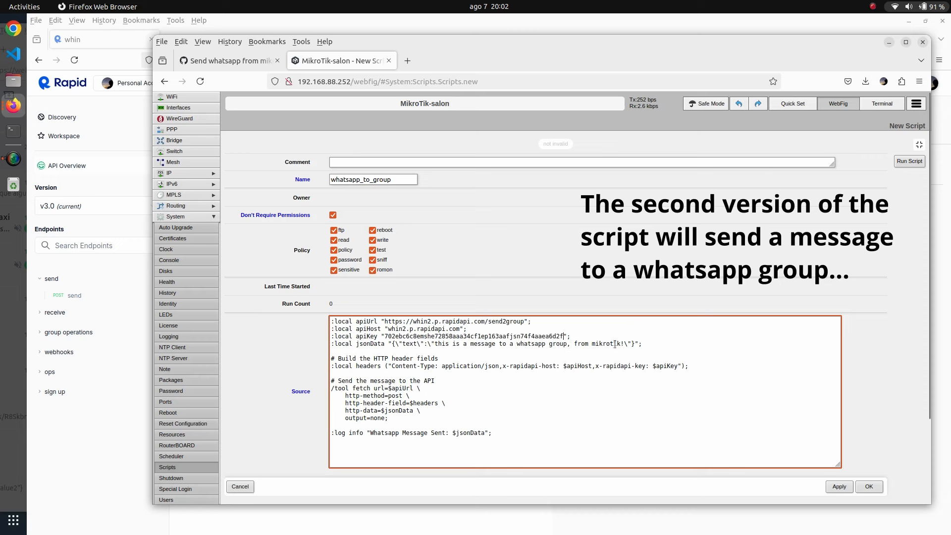
left_click(837, 487)
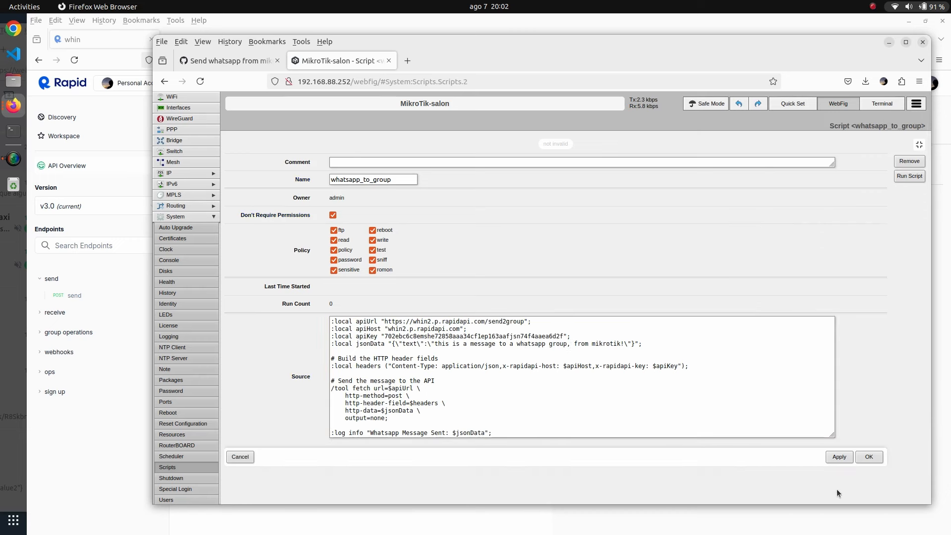
Run the whatsapp_to_group script and check the whin group chat in WhatsApp for the message
left_click(909, 176)
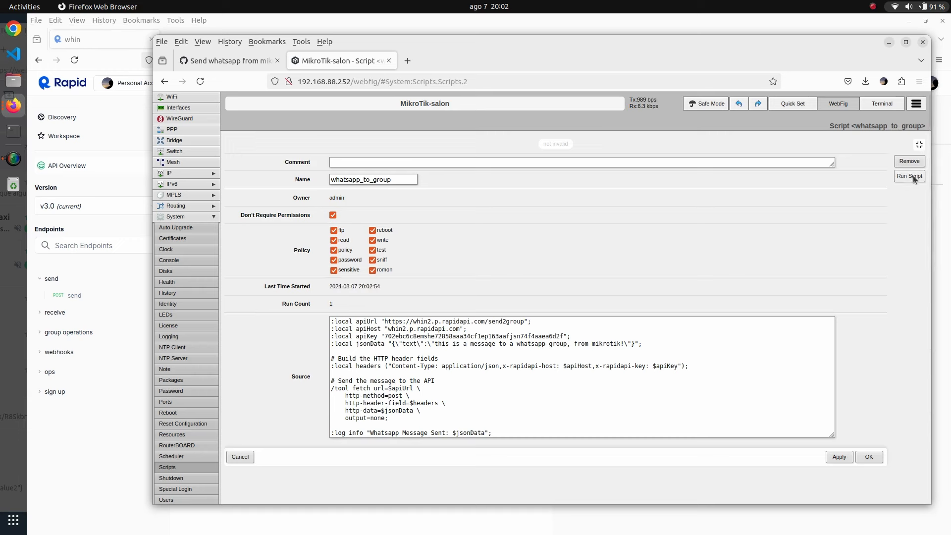
left_click(908, 21)
left_click(100, 445)
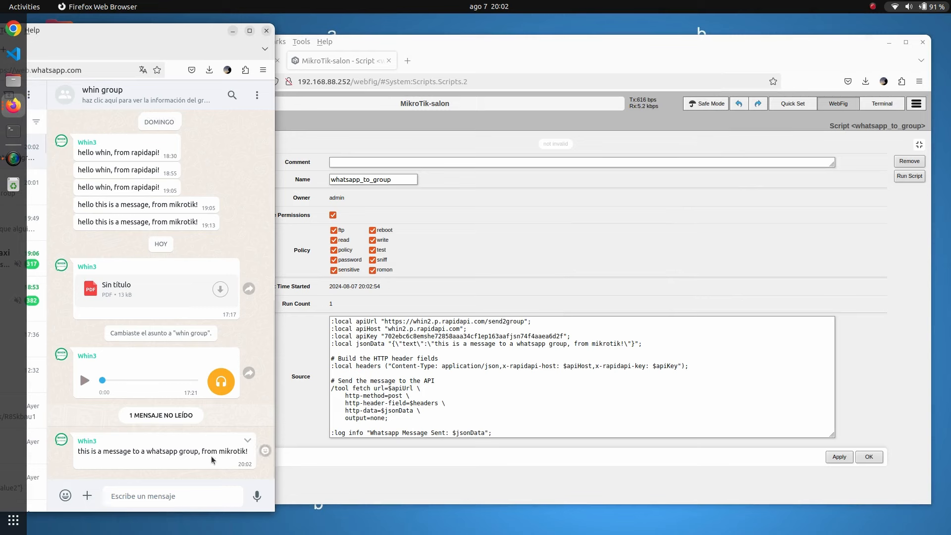
Change the message text in the script's jsonData line to "I hope you liked it... :) !" and apply the change
left_click(584, 379)
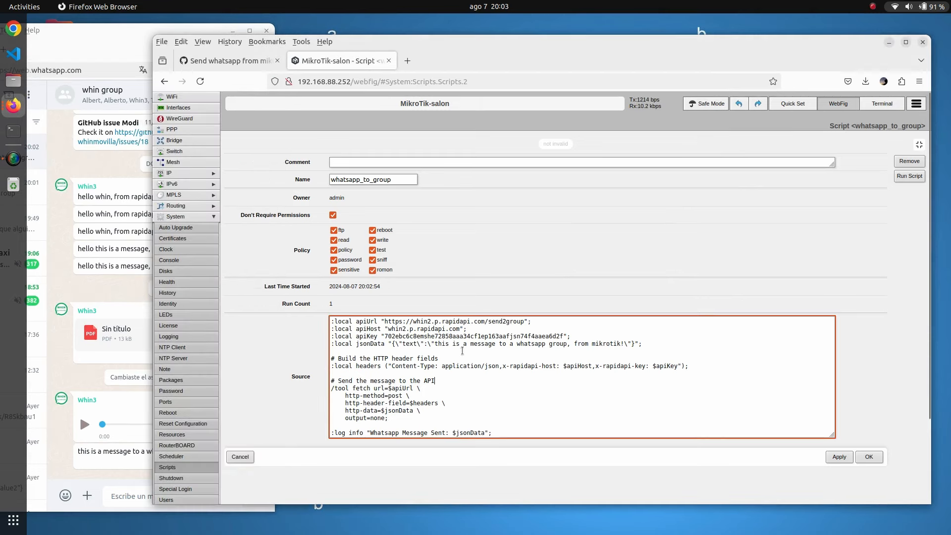
left_click_drag(435, 344, 570, 344)
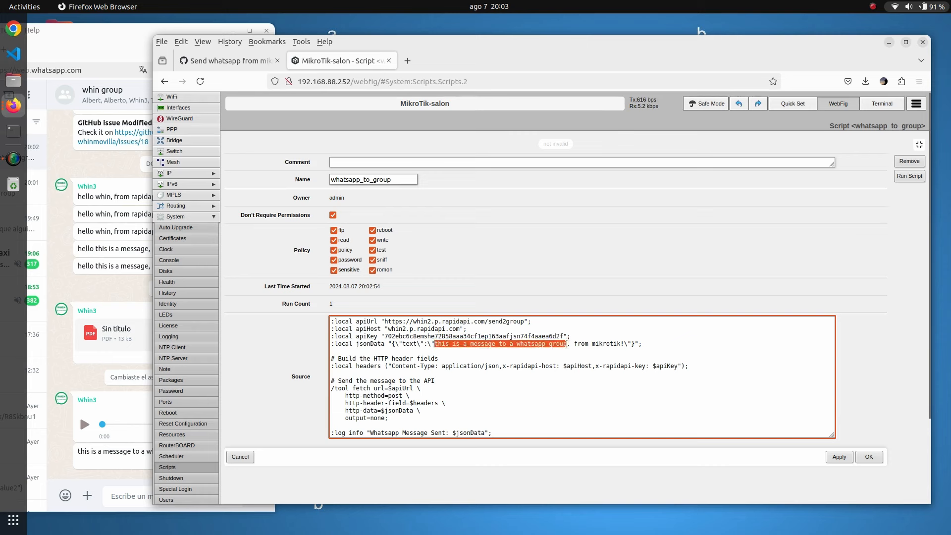
type("I hope you li")
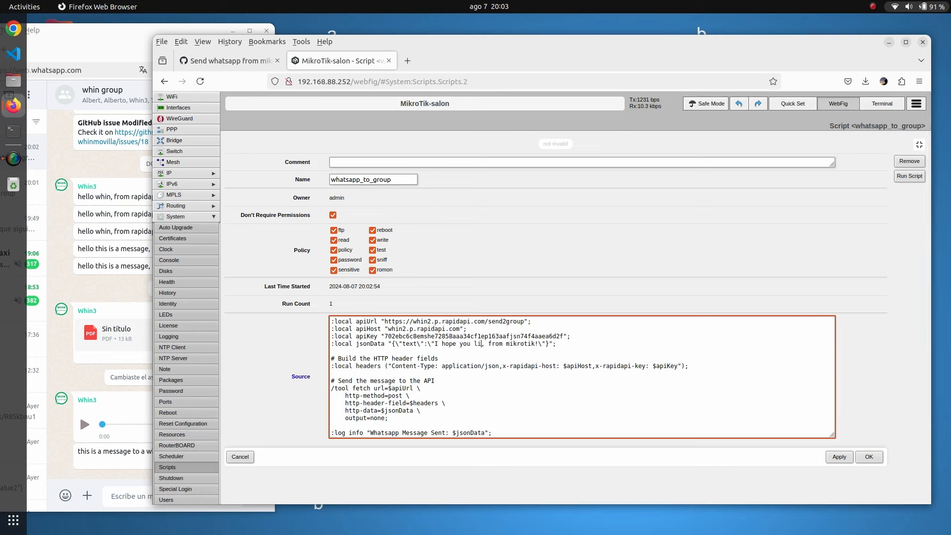
type("ked it... ")
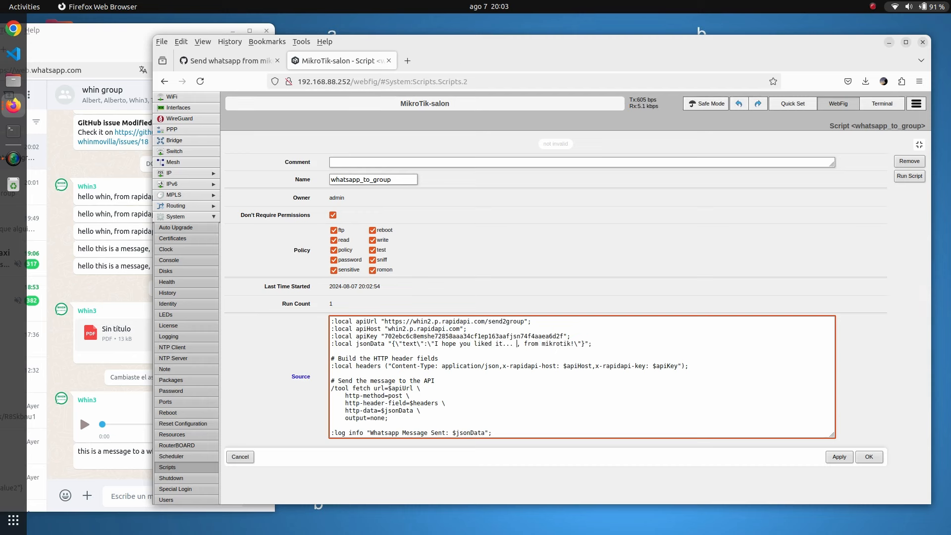
type(":)")
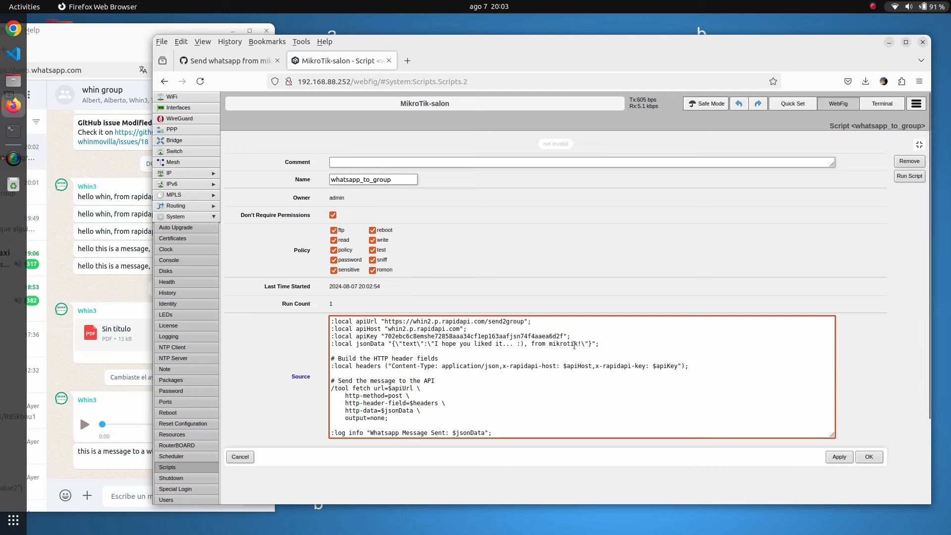
key("BackSpace")
key("BackSpace")
key("BackSpace")
key("BackSpace")
key("BackSpace")
key("BackSpace")
key("BackSpace")
key("BackSpace")
key("BackSpace")
key("BackSpace")
key("BackSpace")
key("BackSpace")
key("BackSpace")
key("BackSpace")
left_click(842, 457)
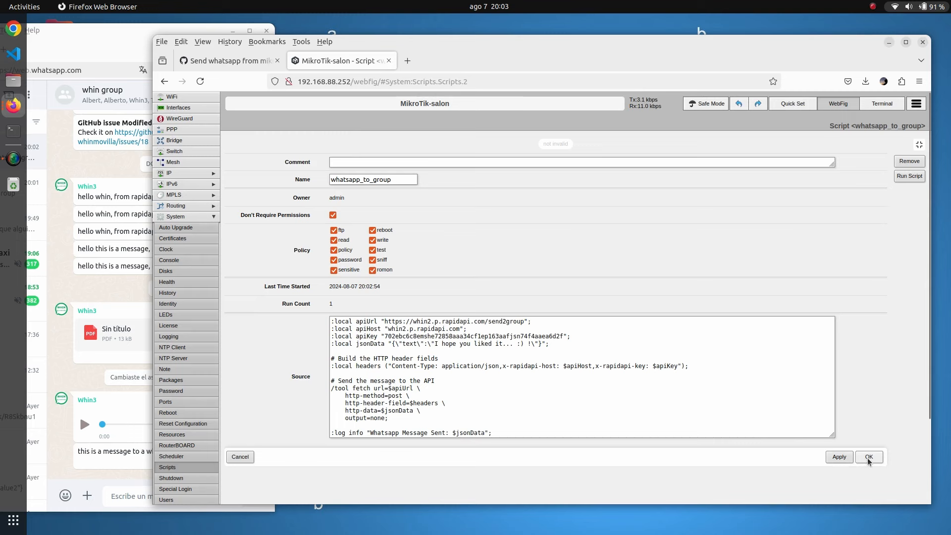
Run the edited whatsapp_to_group script and bring the whin group chat to the front to check for the new message
left_click(909, 177)
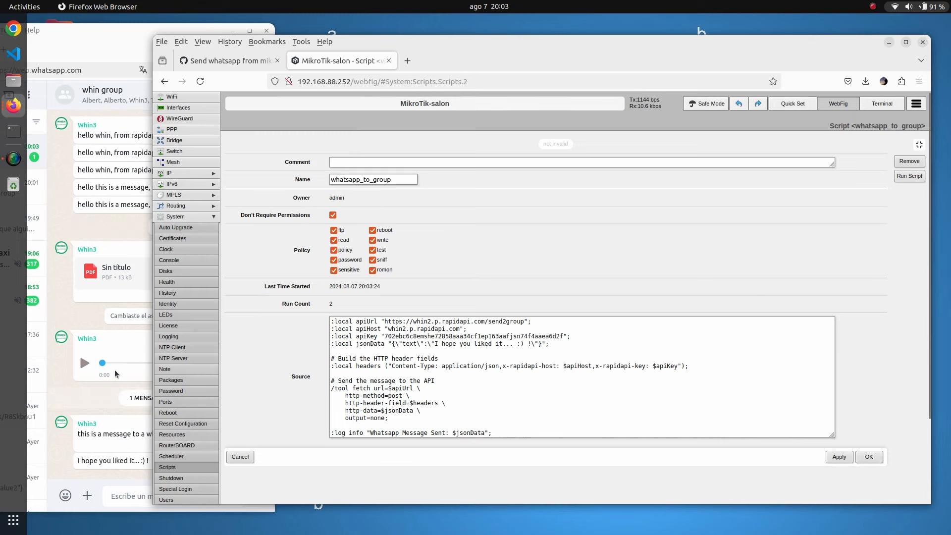
left_click(111, 461)
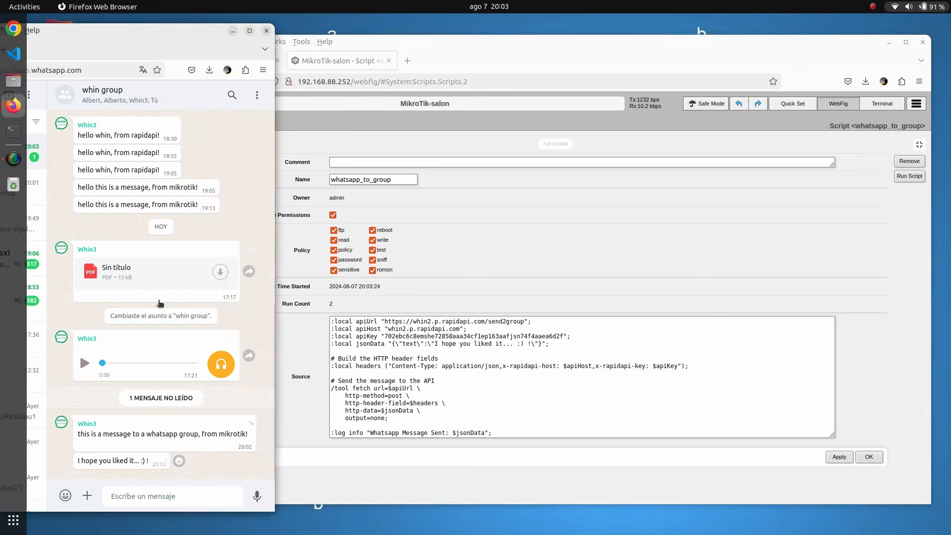
View the whin group's info and its editable name field, and return to the chat without renaming the group
left_click(117, 93)
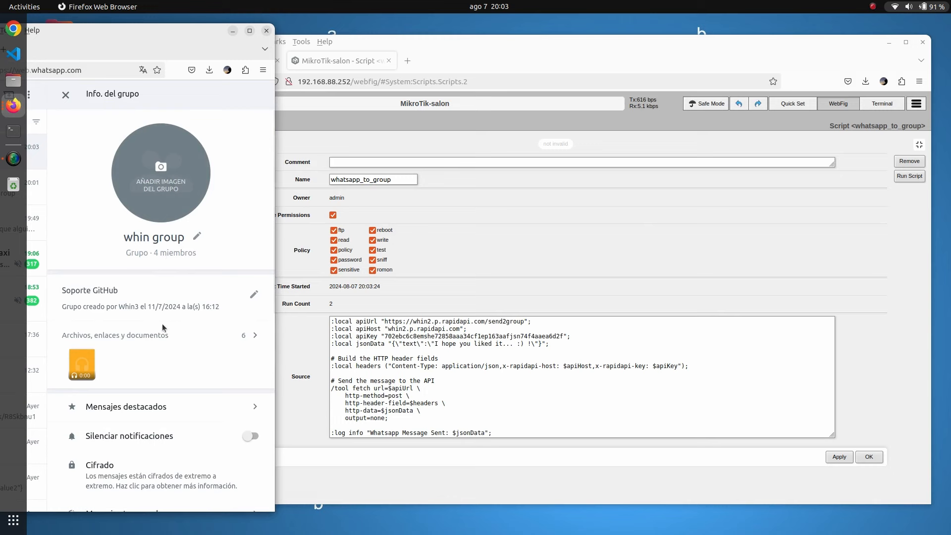
left_click(193, 236)
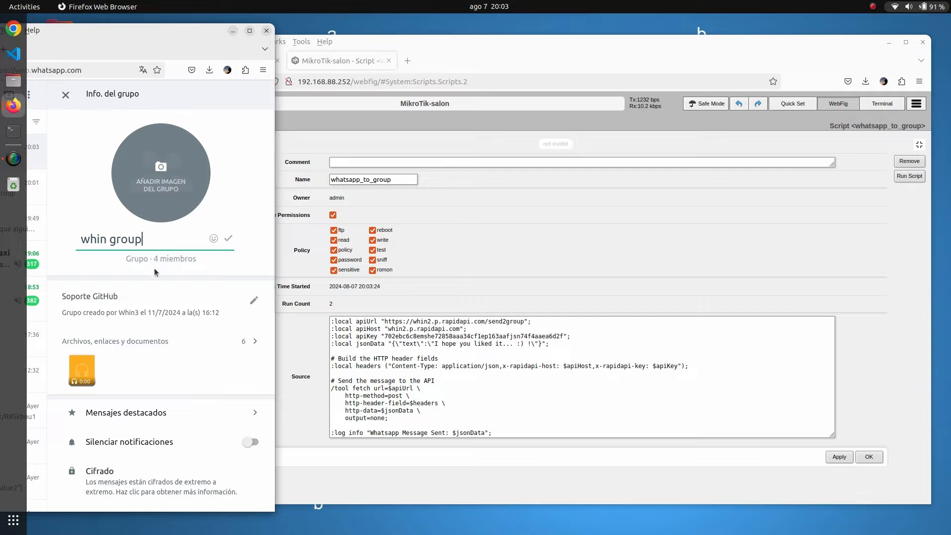
left_click(64, 96)
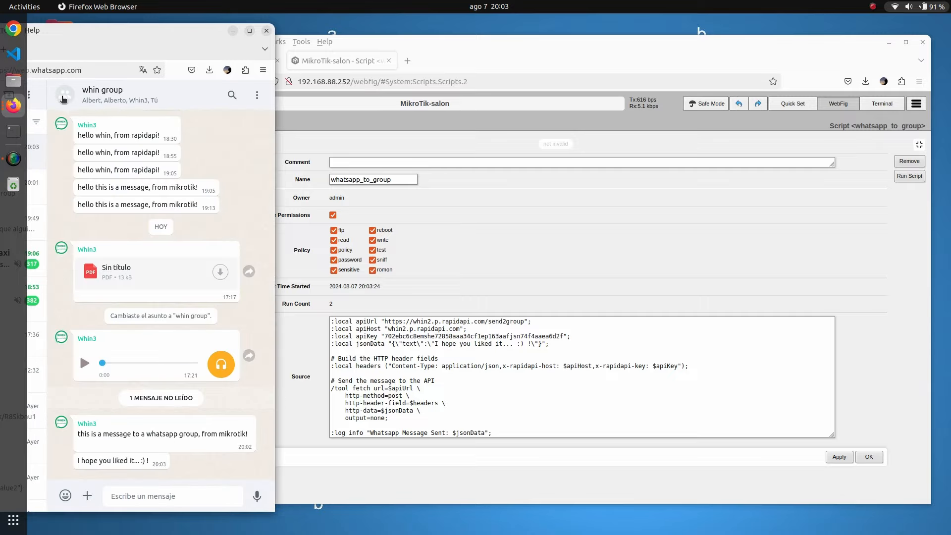